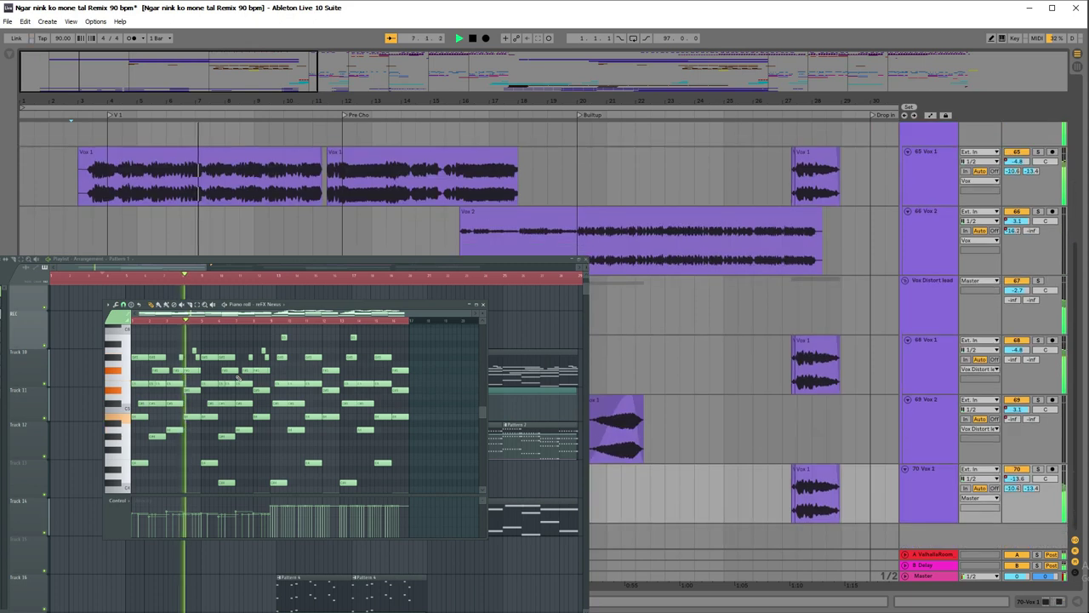
# Select the Vox group track and show its device chain
pyautogui.moveTo(230, 96)
pyautogui.mouseDown()
pyautogui.moveTo(270, 115)
pyautogui.moveTo(242, 108)
pyautogui.mouseUp()
pyautogui.scroll(3, 925, 197)
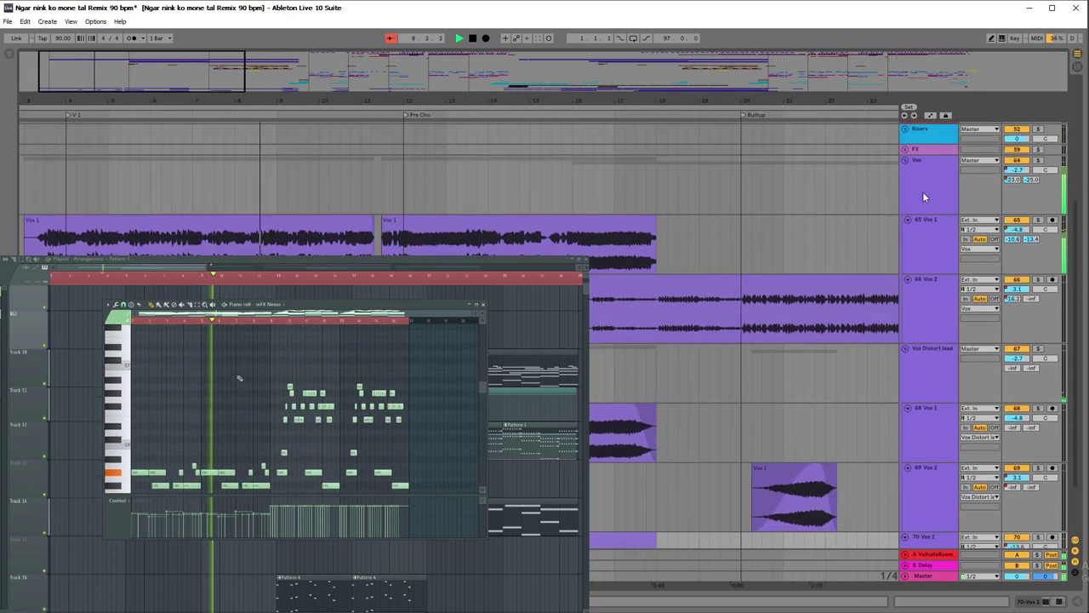
pyautogui.click(930, 179)
pyautogui.click(1026, 599)
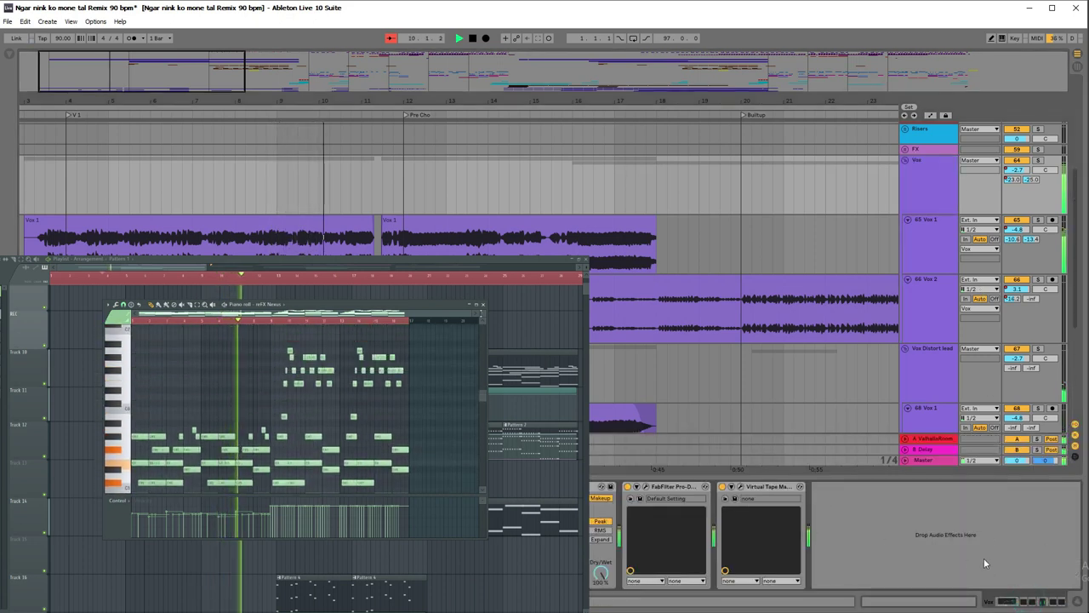
# Open the Virtual Tape Machines plug-in of the Vox group and the piano roll of Pattern 1
pyautogui.click(482, 305)
pyautogui.click(740, 487)
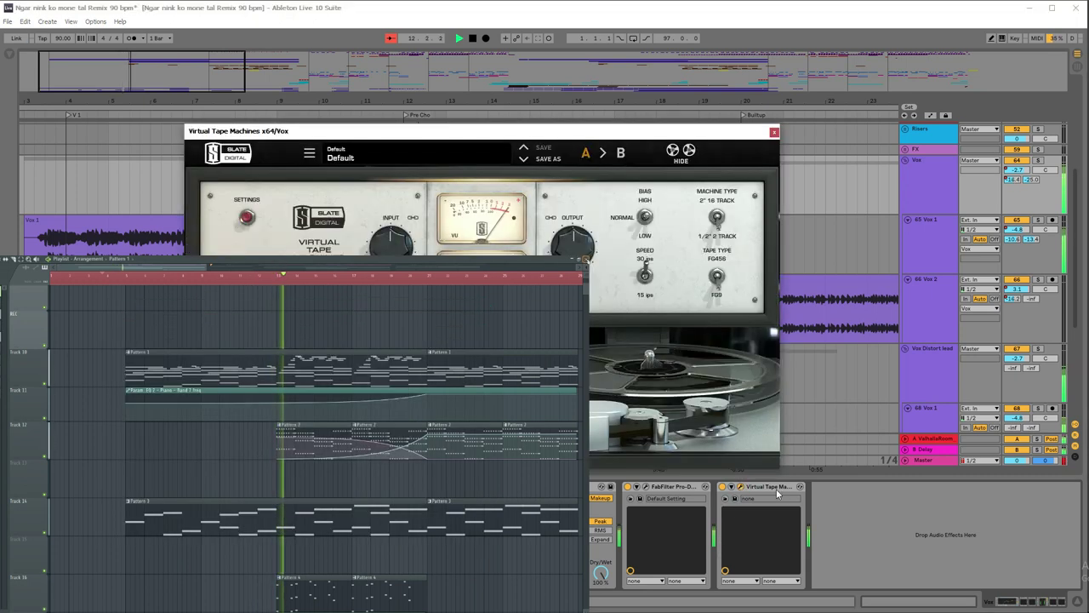
pyautogui.doubleClick(354, 363)
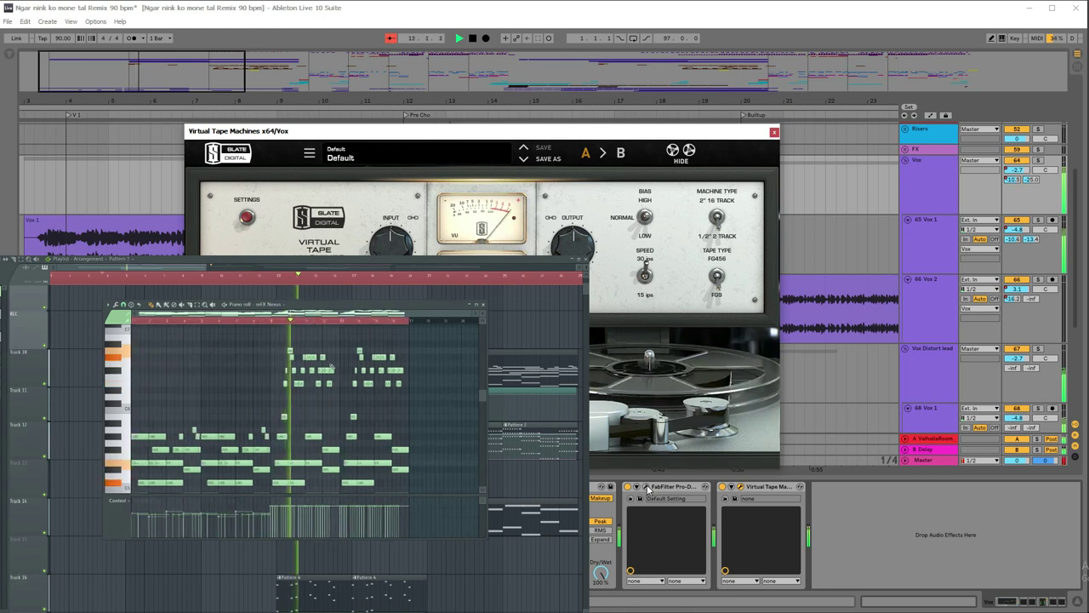
# Inspect the FabFilter plug-in placed just before Virtual Tape Machines on the Vox group, and close both plug-in windows
pyautogui.click(647, 487)
pyautogui.moveTo(100, 26); pyautogui.dragTo(479, 124)
pyautogui.click(593, 124)
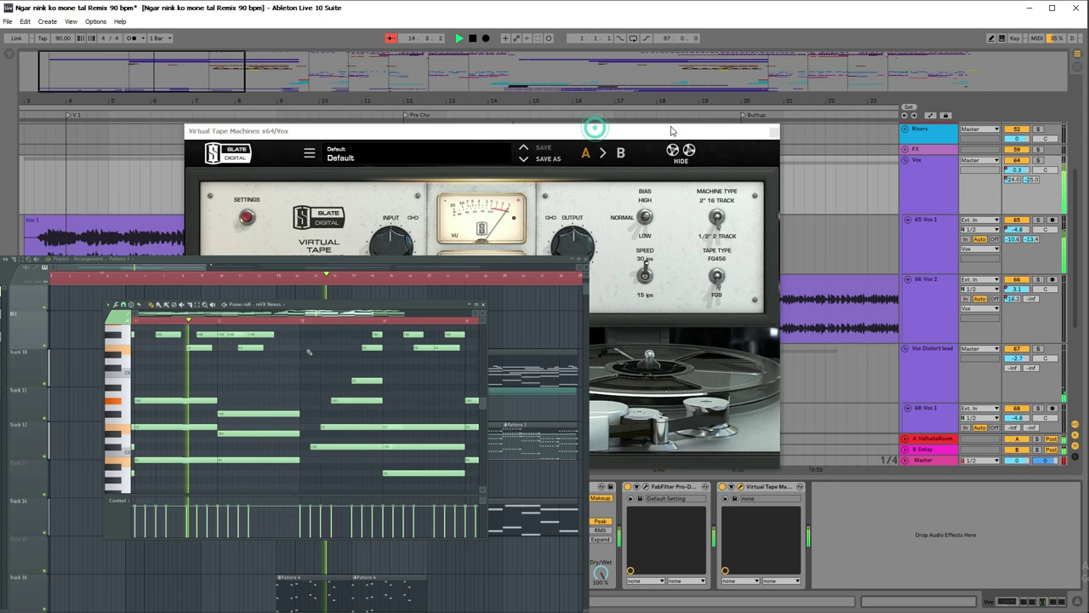
pyautogui.click(775, 132)
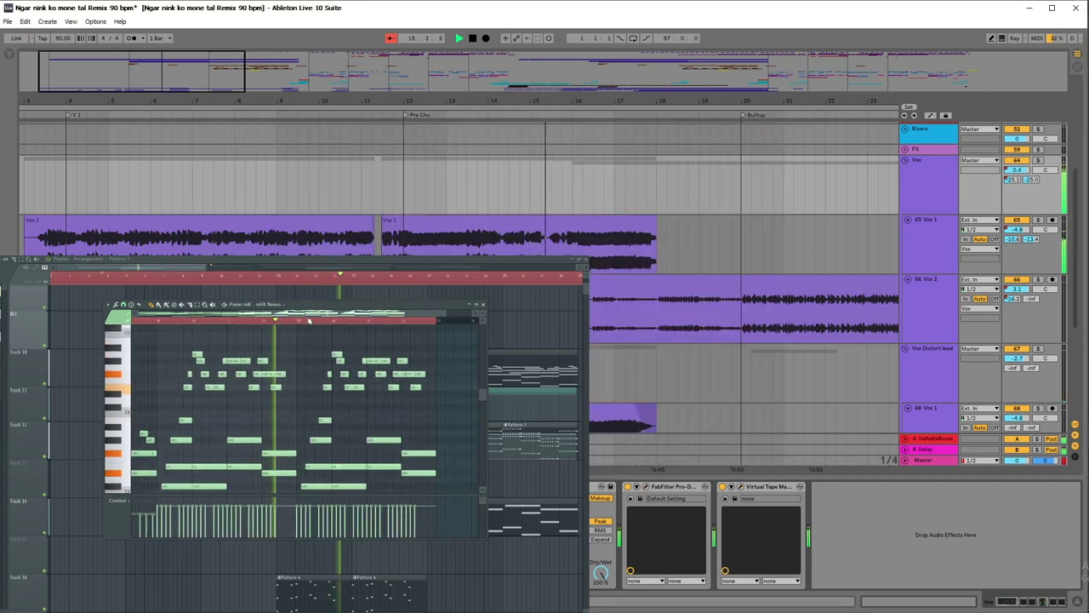
# Inspect the TRS EQP-1A equalizer in the Vox group's device chain and close its window
pyautogui.click(344, 487)
pyautogui.moveTo(323, 43); pyautogui.dragTo(604, 123)
pyautogui.click(645, 124)
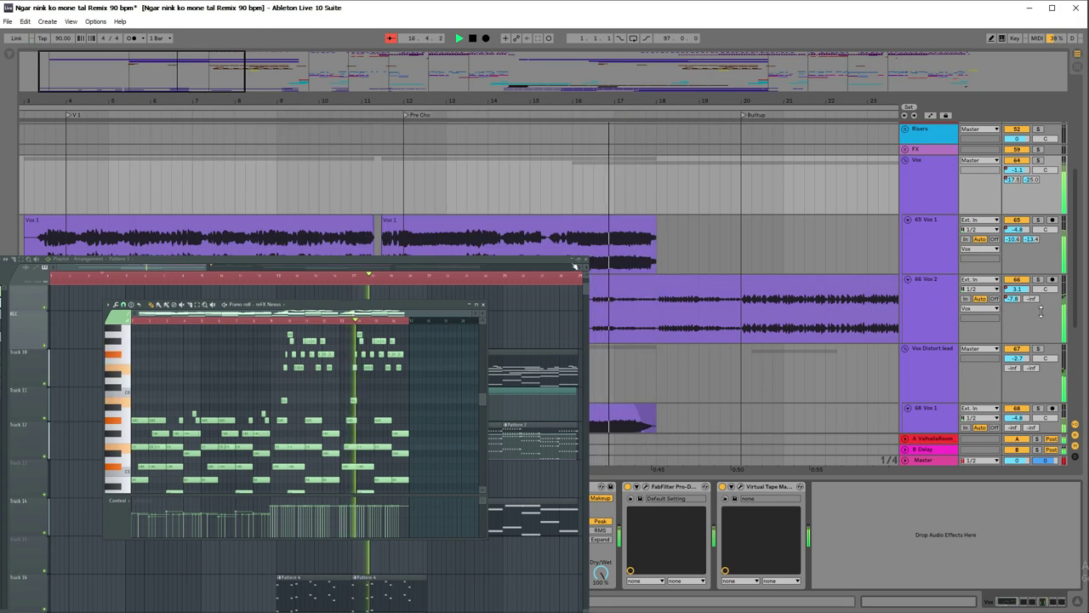
# Unfold the Low Drums group and expand its KSHMR orchestral drum tracks to show their waveforms
pyautogui.moveTo(1077, 302); pyautogui.dragTo(1085, 186)
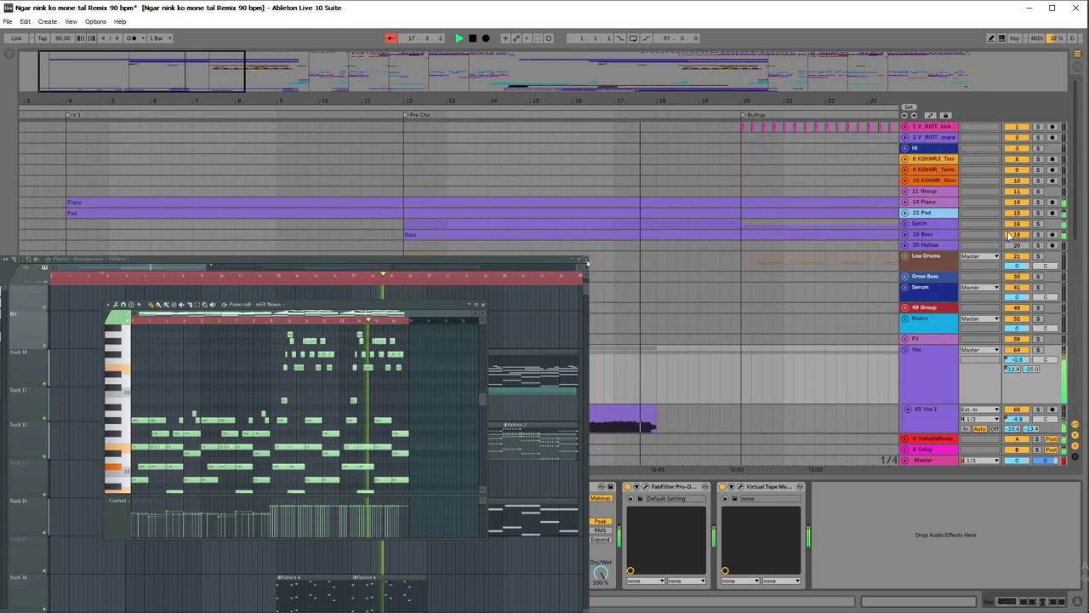
pyautogui.click(904, 255)
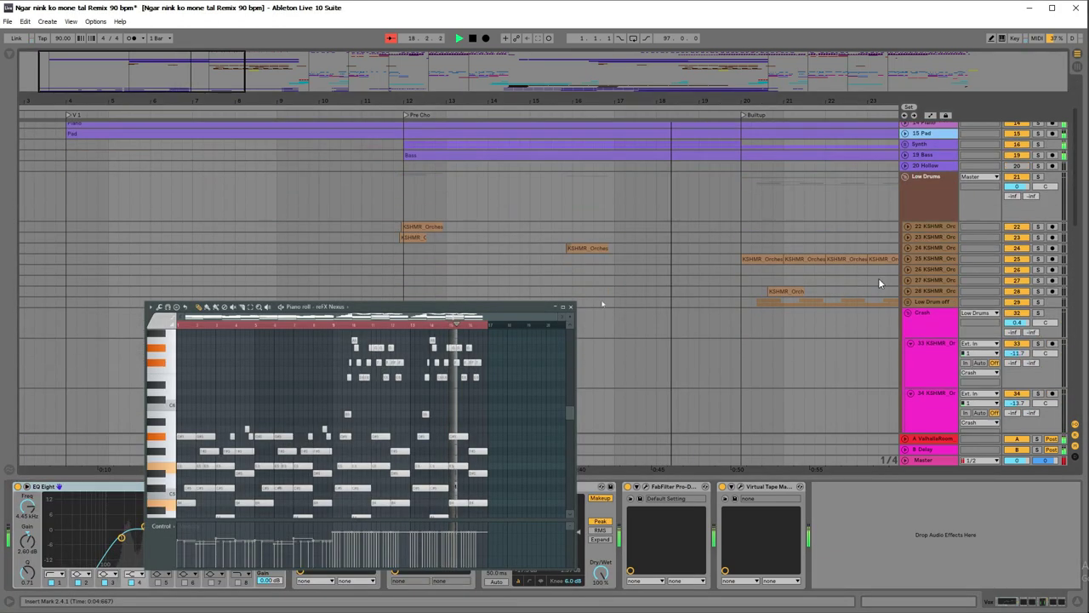
pyautogui.click(909, 227)
pyautogui.scroll(-3, 938, 277)
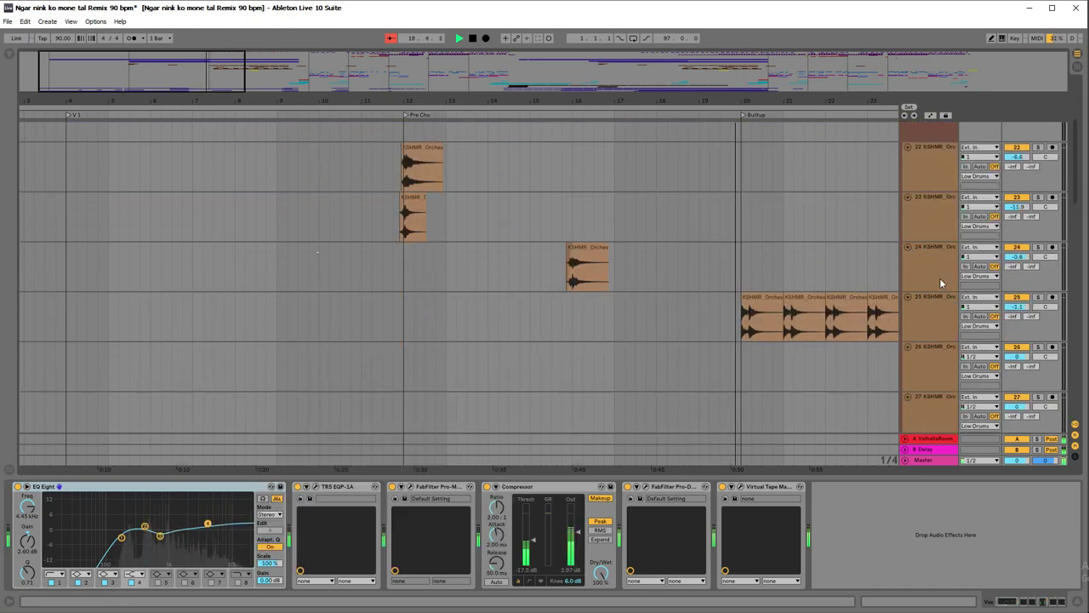
pyautogui.moveTo(683, 103); pyautogui.dragTo(687, 97)
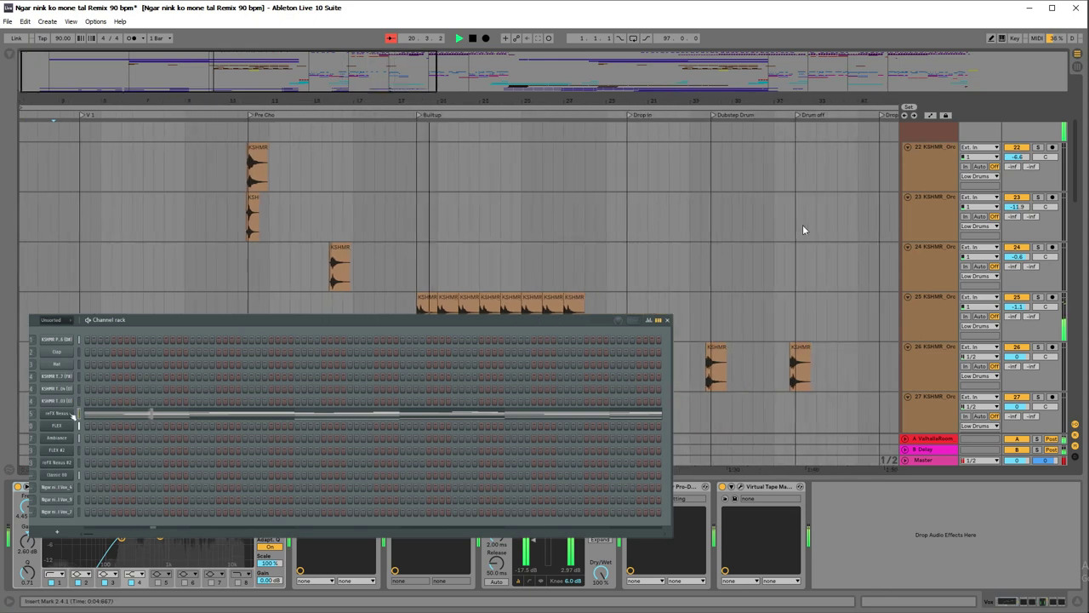
# Expand the V_RIOT_kick track, view its clips from the Buildup marker closely, and select the track
pyautogui.scroll(3, 1078, 189)
pyautogui.moveTo(295, 273); pyautogui.dragTo(347, 294)
pyautogui.click(905, 127)
pyautogui.moveTo(446, 101); pyautogui.dragTo(713, 179)
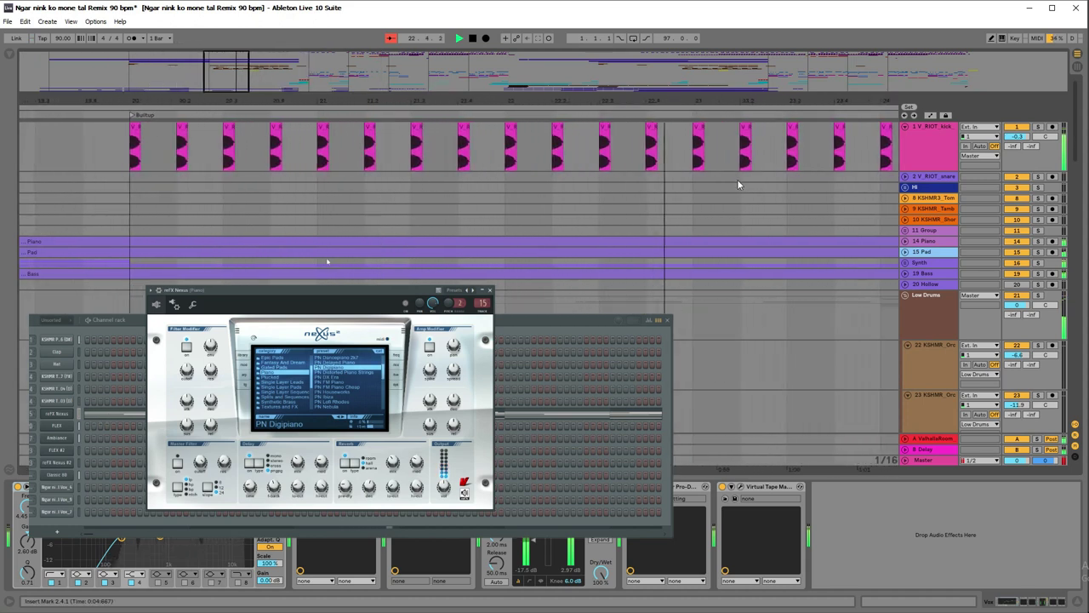
pyautogui.click(930, 149)
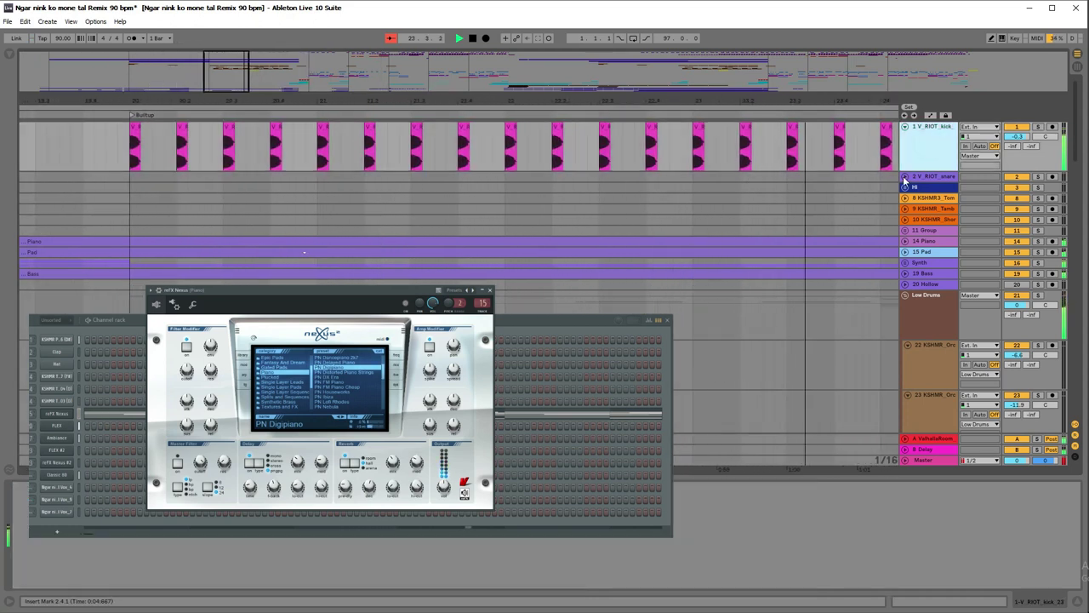
pyautogui.press('F5')
# Expand the V_RIOT_snare track, view the kick and snare clips around Drop in, and turn off automation mode
pyautogui.click(906, 177)
pyautogui.scroll(-3, 306, 281)
pyautogui.moveTo(785, 96); pyautogui.dragTo(681, 64)
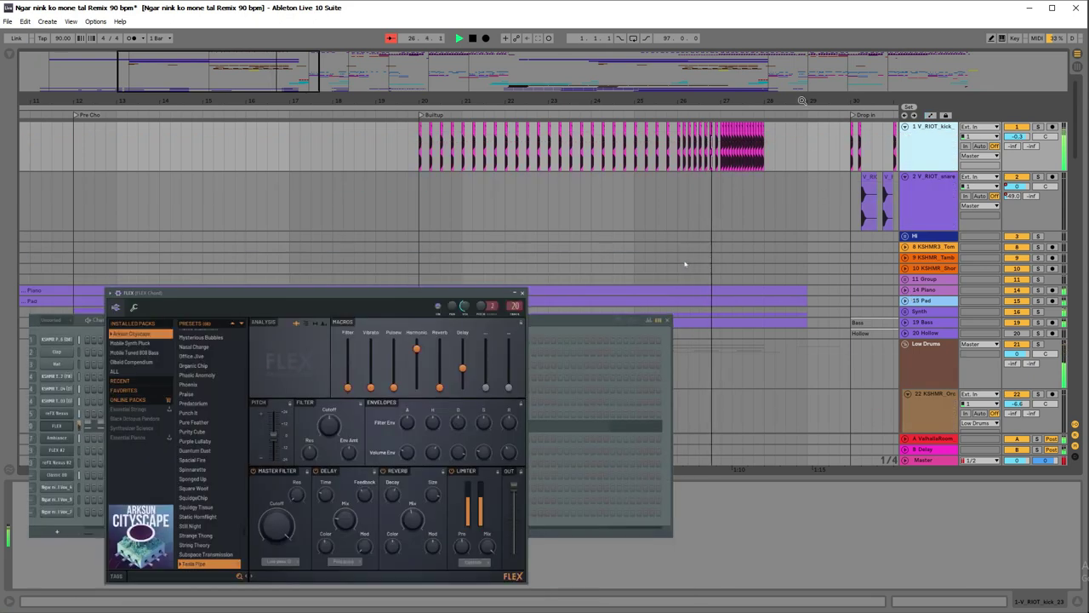
pyautogui.moveTo(801, 96); pyautogui.dragTo(596, 97)
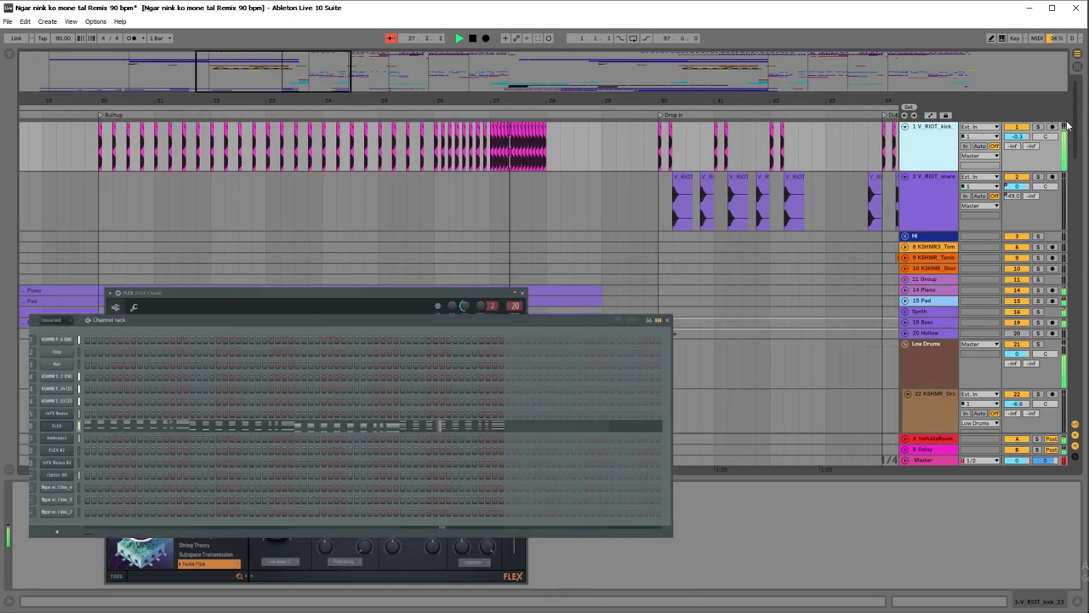
pyautogui.moveTo(1073, 127); pyautogui.dragTo(1070, 94)
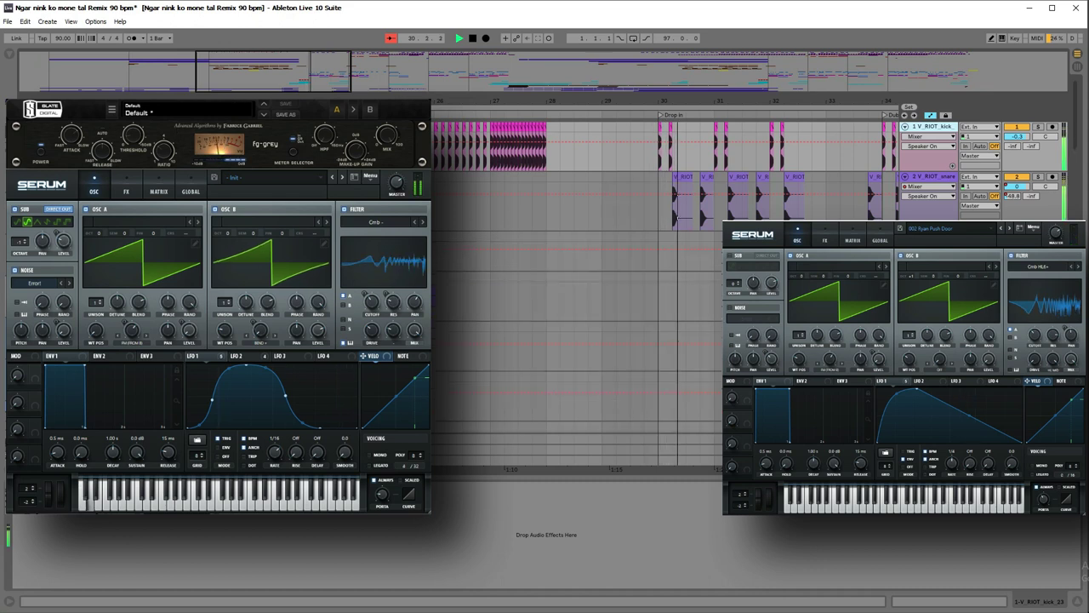
pyautogui.press('a')
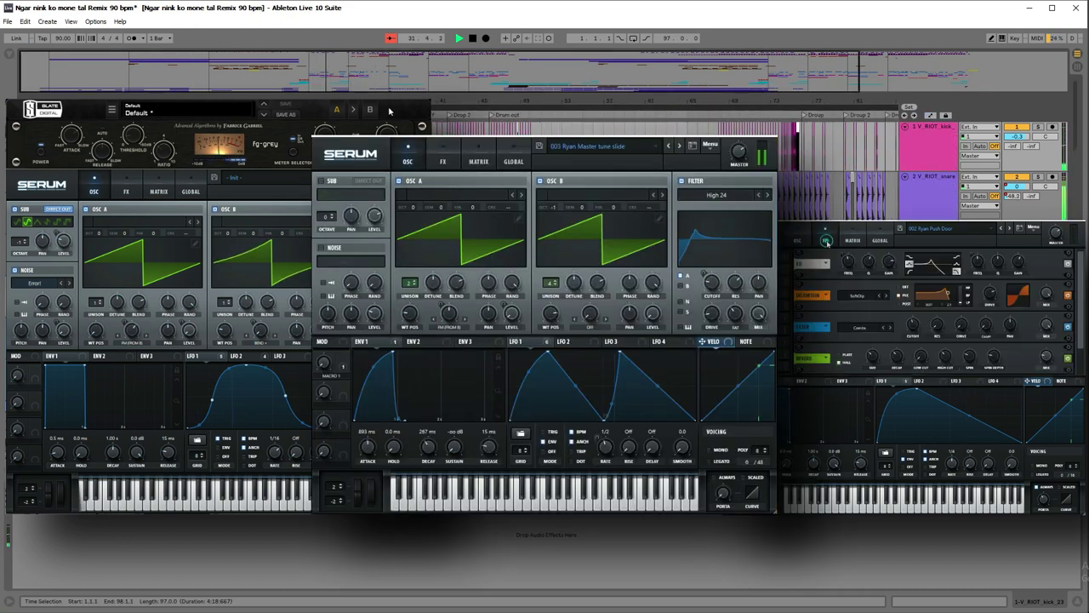
# Examine the Serum instances' effects settings and the modulation matrix of 42-Serum_x64, returning that synth to its oscillator page
pyautogui.click(443, 161)
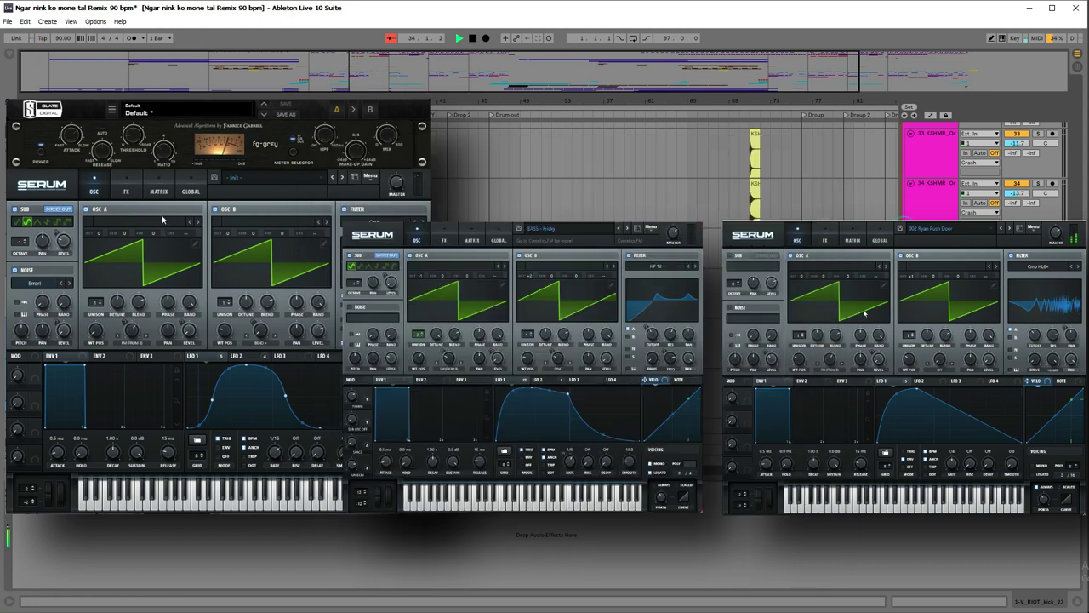
pyautogui.click(126, 192)
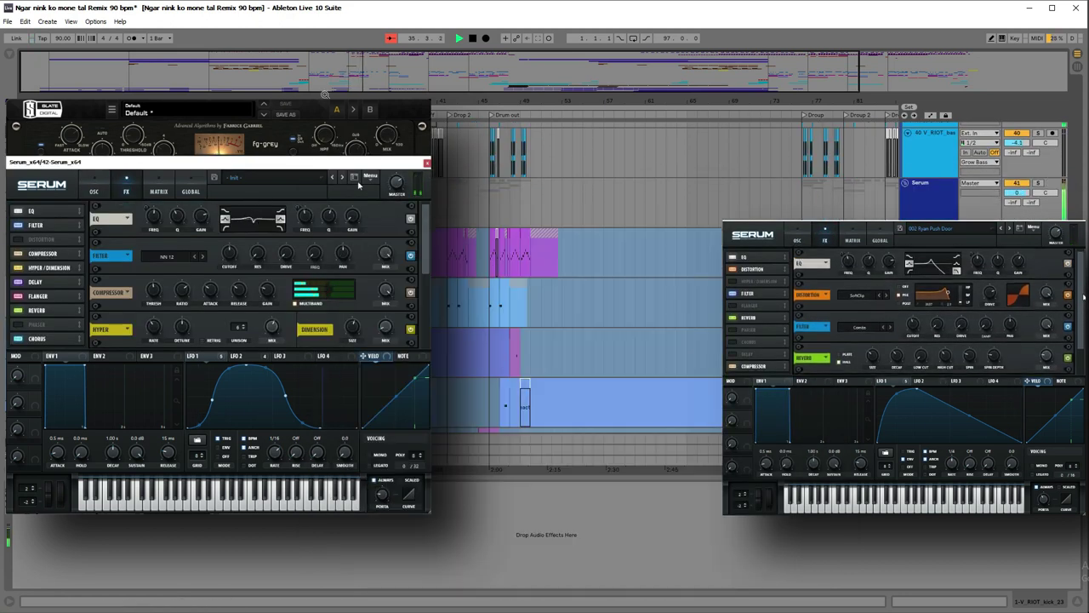
pyautogui.moveTo(426, 233)
pyautogui.mouseDown()
pyautogui.moveTo(428, 304)
pyautogui.moveTo(427, 226)
pyautogui.mouseUp()
pyautogui.click(159, 191)
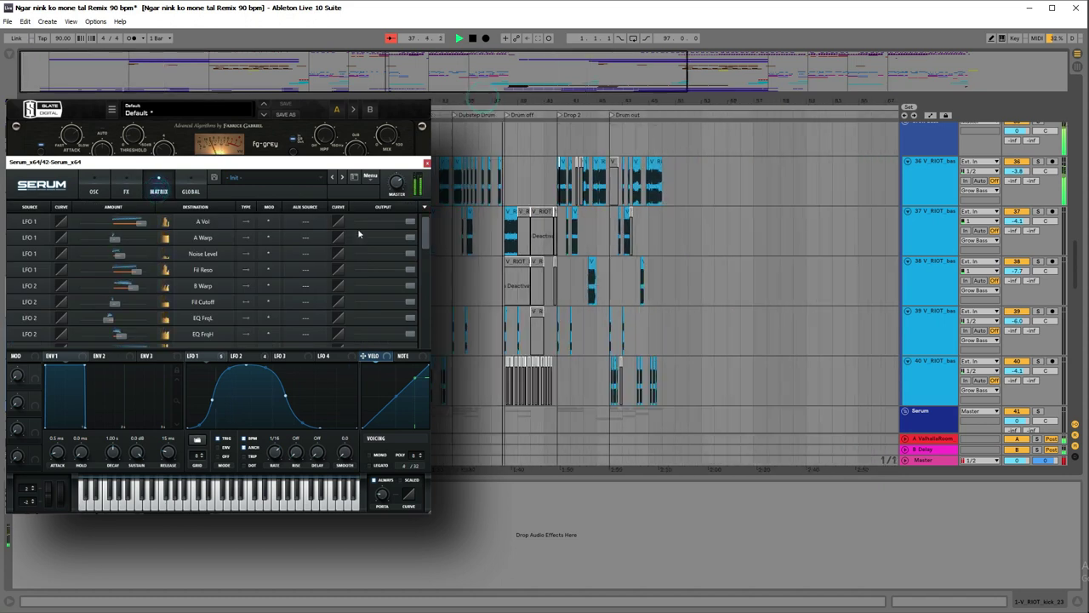
pyautogui.moveTo(424, 230)
pyautogui.mouseDown()
pyautogui.moveTo(424, 249)
pyautogui.moveTo(424, 228)
pyautogui.mouseUp()
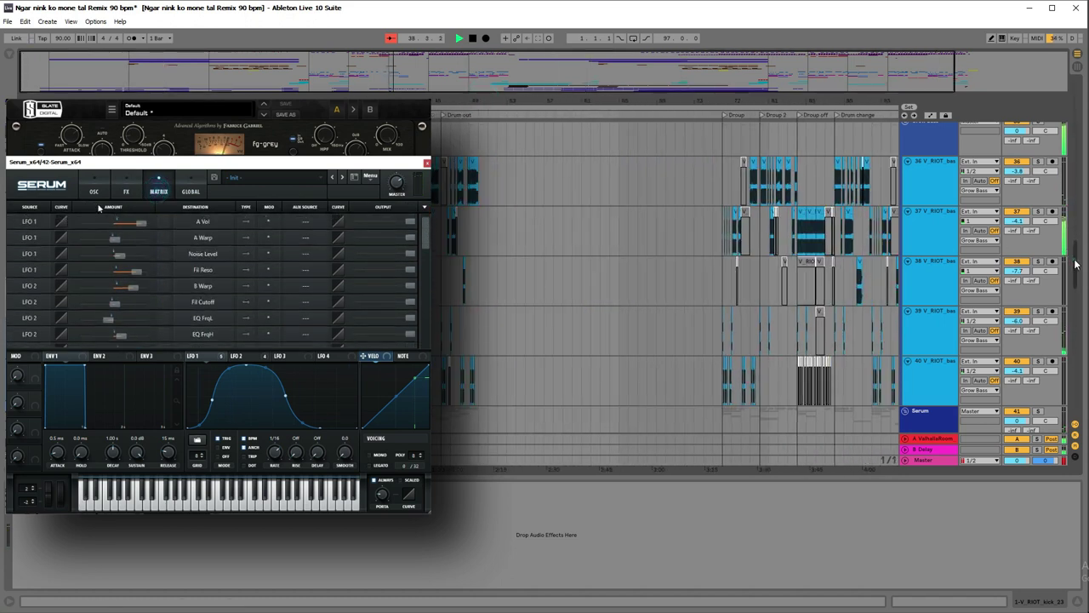
pyautogui.click(94, 191)
# Hide the plug-in windows and view the chopped Vox 2 clips around the Drum off marker up close
pyautogui.moveTo(1085, 341); pyautogui.dragTo(1082, 363)
pyautogui.hotkey('ctrl', 'alt', 'p')
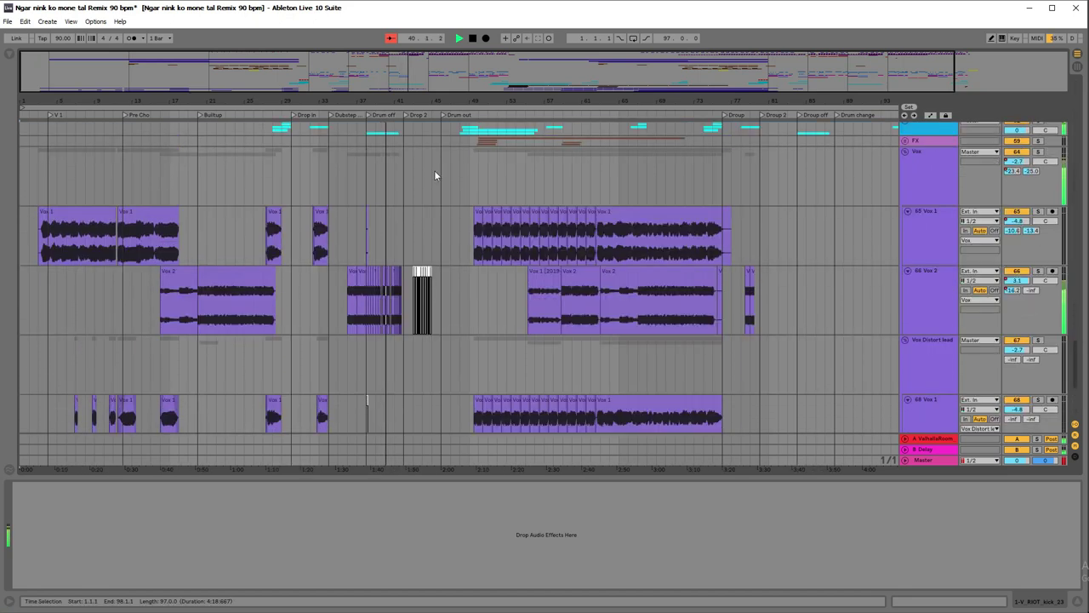
pyautogui.moveTo(371, 97); pyautogui.dragTo(371, 220)
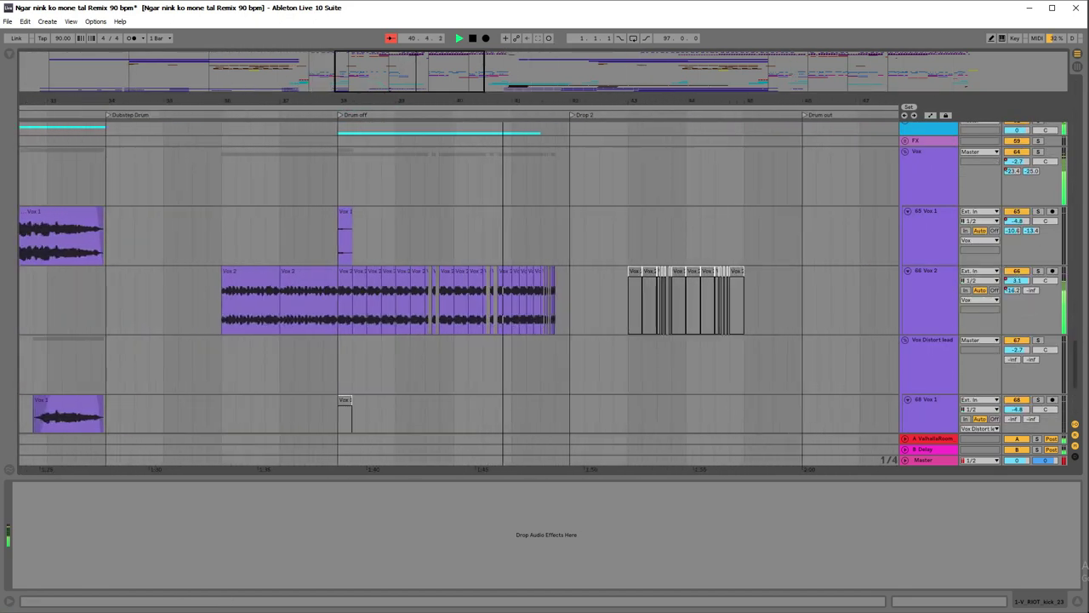
pyautogui.moveTo(364, 103); pyautogui.dragTo(364, 73)
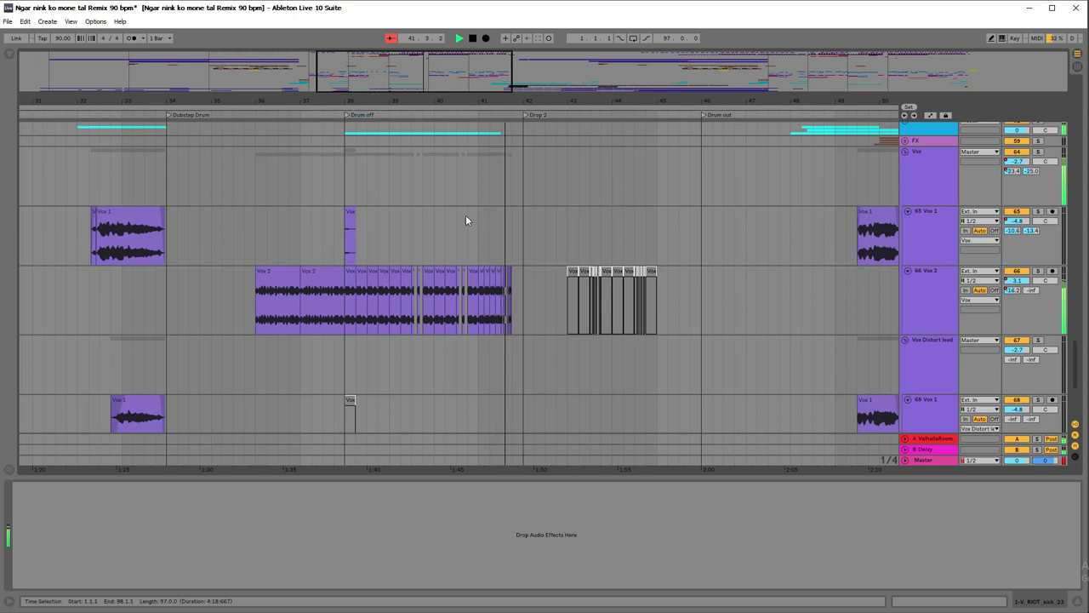
# Examine the vocal tracks from the Vox group down to track 70 across the whole arrangement, with plug-in windows hidden
pyautogui.scroll(-4, 466, 217)
pyautogui.scroll(-2, 536, 218)
pyautogui.scroll(3, 565, 218)
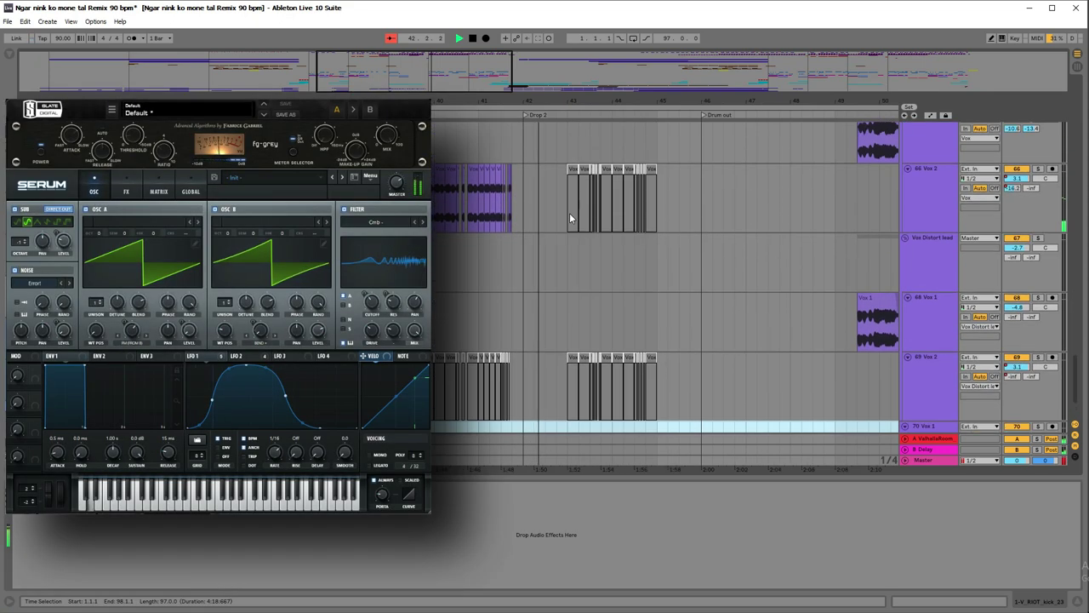
pyautogui.moveTo(490, 102); pyautogui.dragTo(490, 65)
pyautogui.scroll(3, 529, 293)
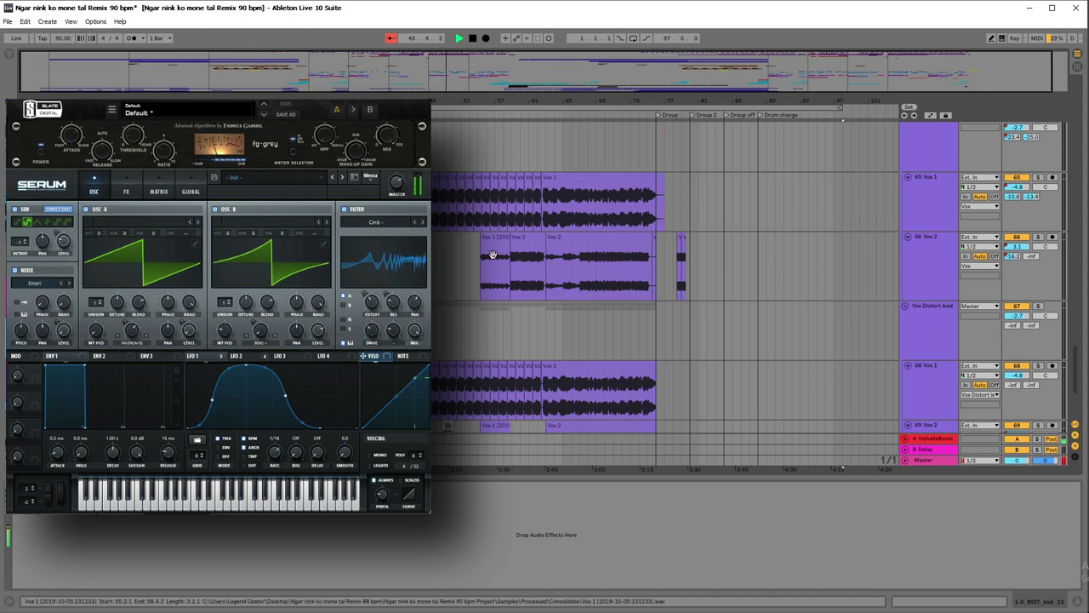
pyautogui.scroll(-5, 492, 255)
pyautogui.hotkey('ctrl', 'alt', 'p')
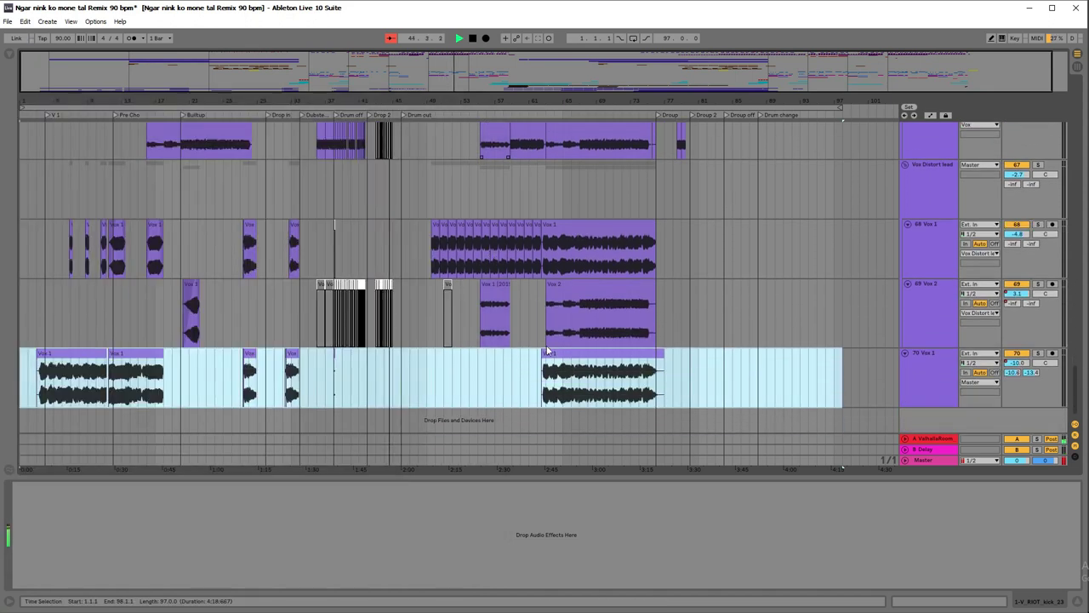
# Show the plug-in windows again and look through the Low Drums, Hi, snare and kick tracks
pyautogui.hotkey('ctrl', 'alt', 'p')
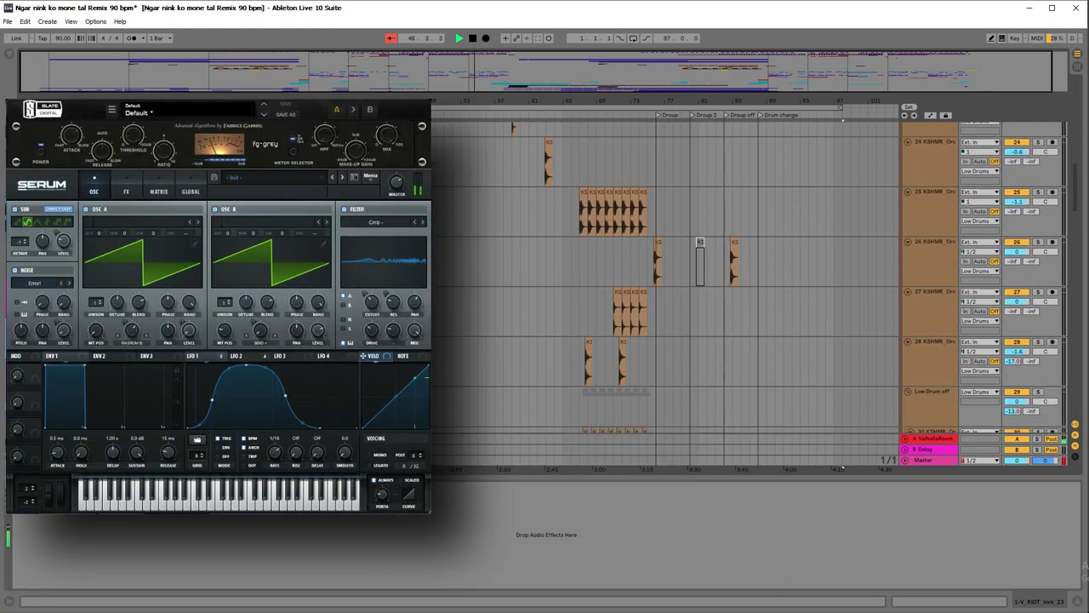
pyautogui.scroll(15, 681, 273)
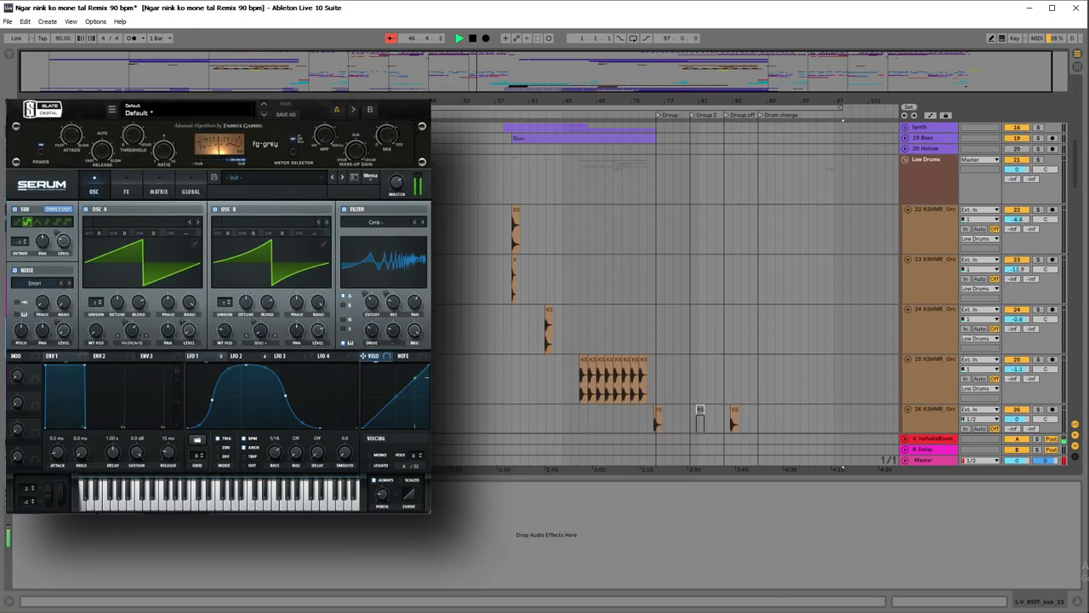
pyautogui.scroll(3, 840, 467)
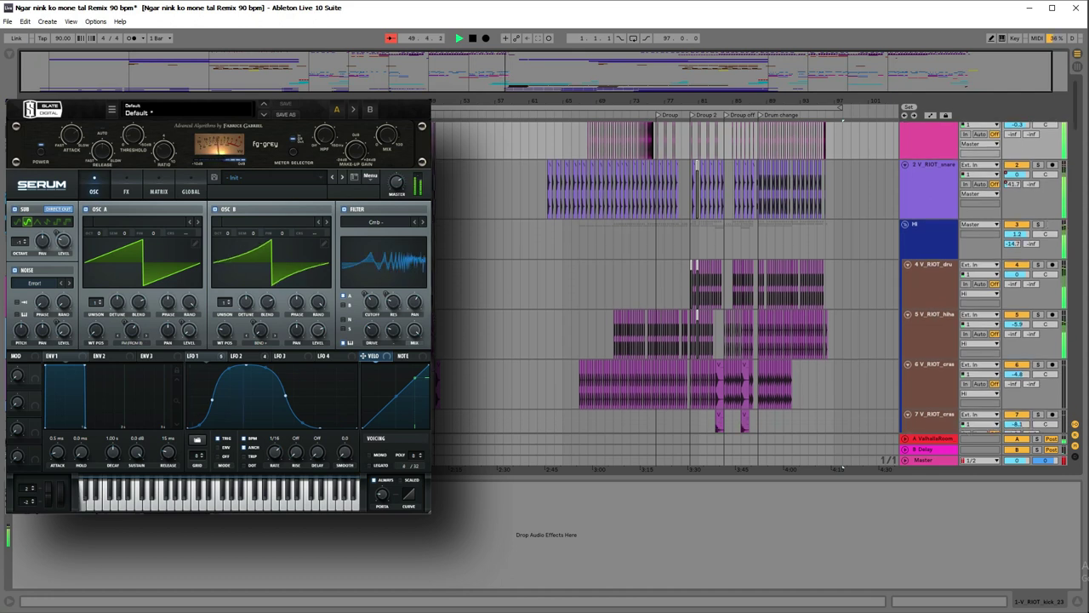
# Unfold the 49 Group, Risers and FX groups to show the clips on their tracks
pyautogui.moveTo(1078, 101); pyautogui.dragTo(1064, 333)
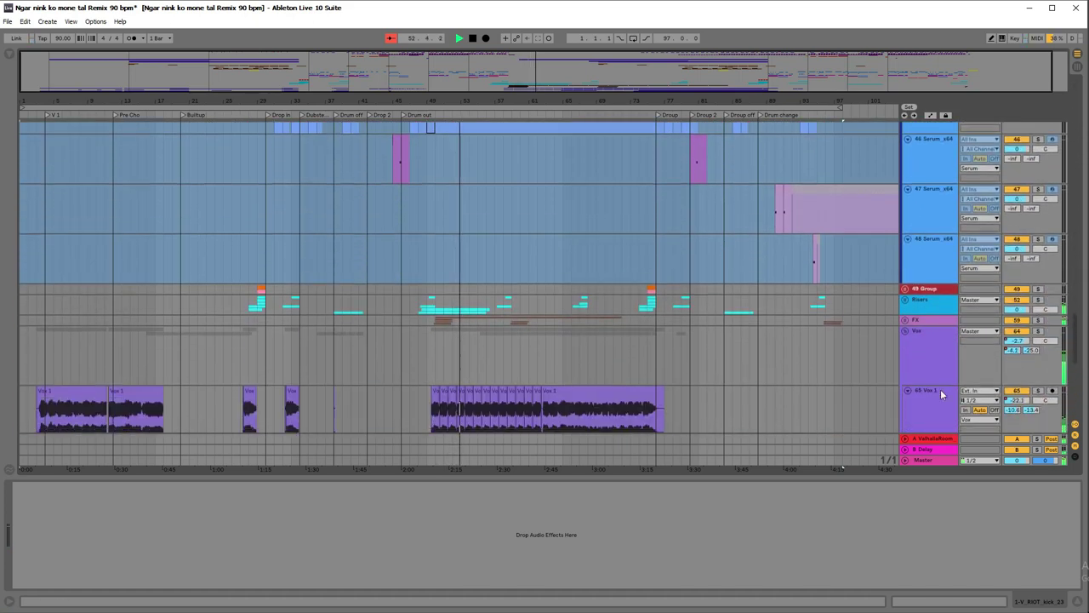
pyautogui.click(904, 289)
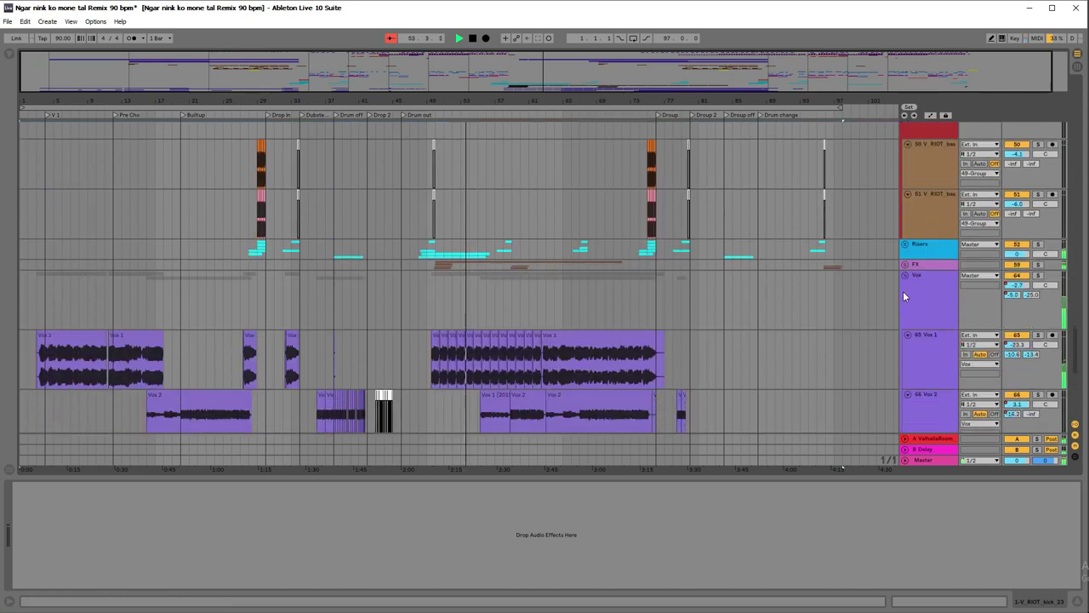
pyautogui.click(905, 246)
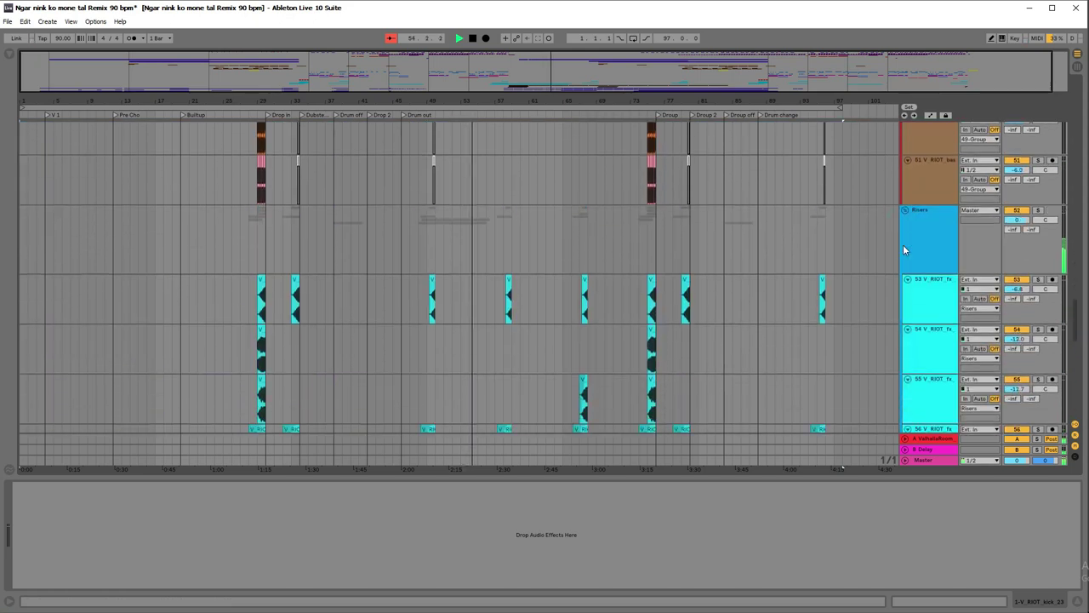
pyautogui.click(907, 296)
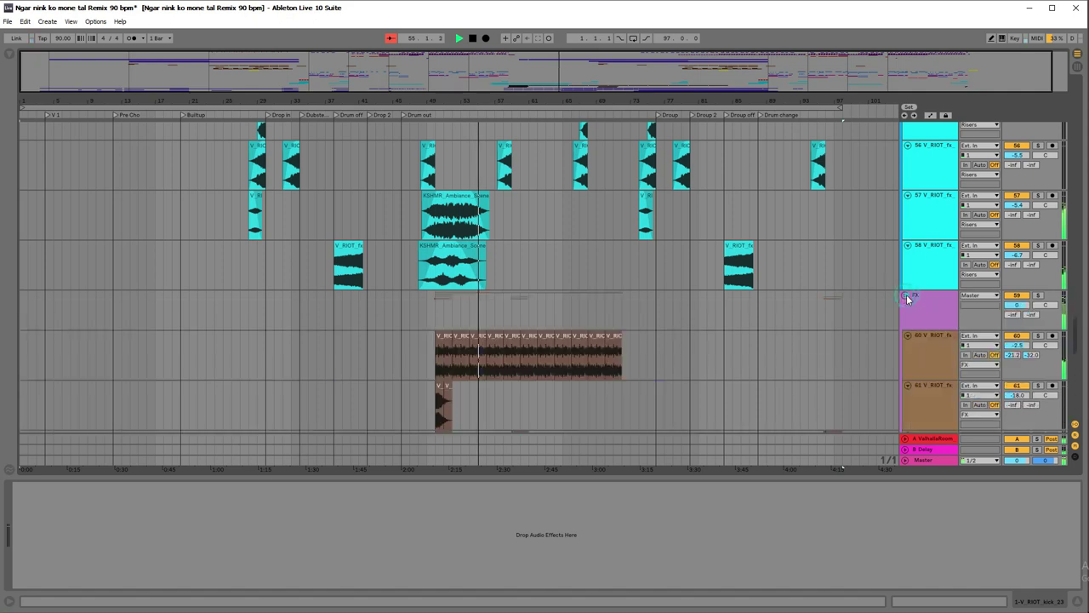
pyautogui.scroll(-5, 756, 261)
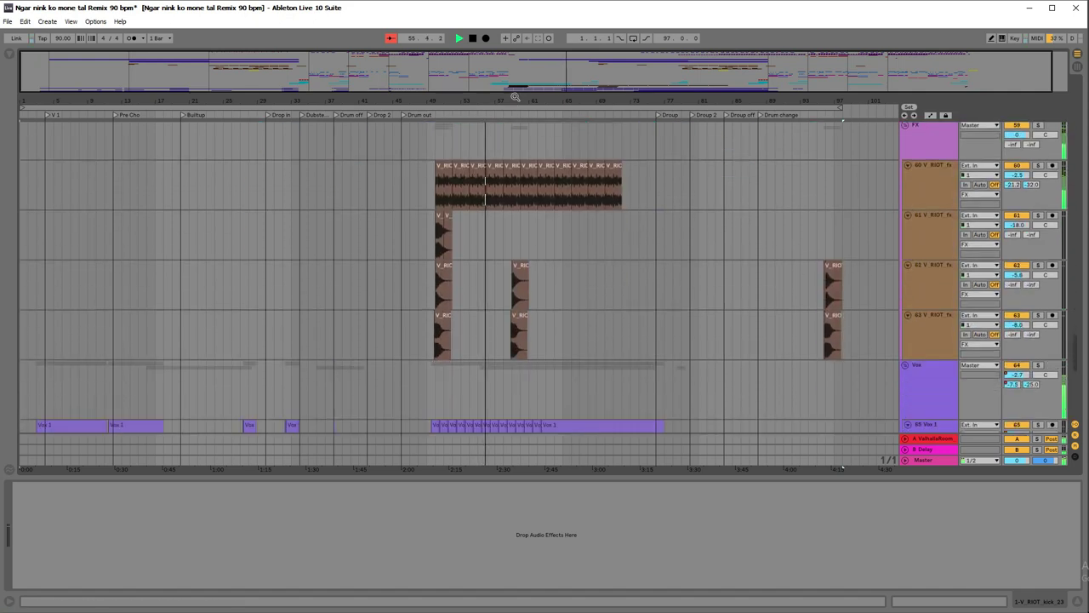
# Hide the device view and examine the Vox 1 and Vox 2 clips between Drum out and Group, selecting two Vox 2 clips
pyautogui.moveTo(515, 98); pyautogui.dragTo(515, 135)
pyautogui.click(1078, 601)
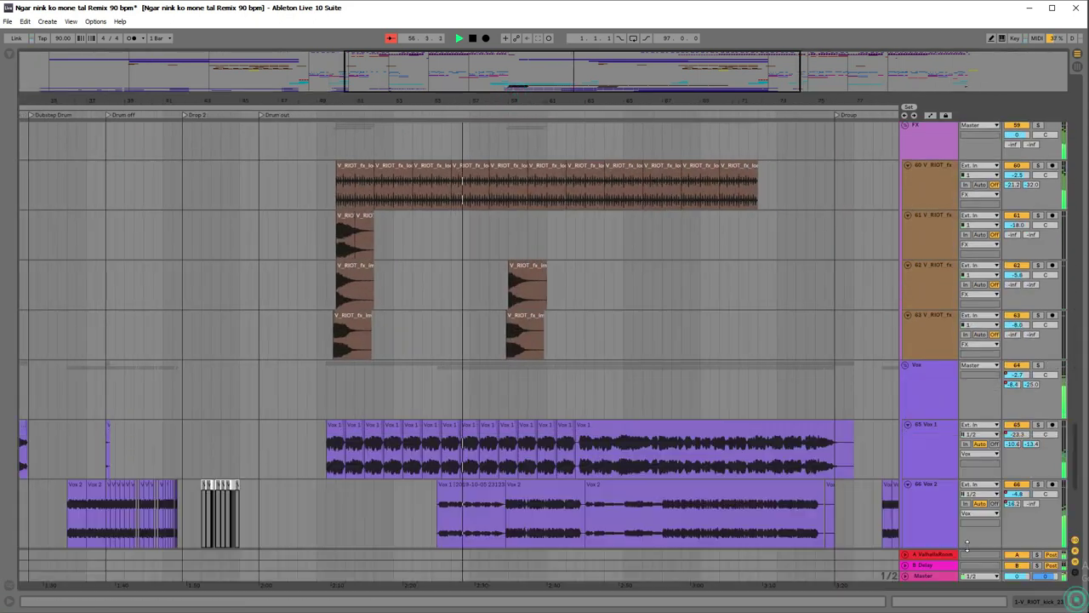
pyautogui.scroll(-8, 721, 445)
pyautogui.scroll(2, 659, 404)
pyautogui.click(459, 301)
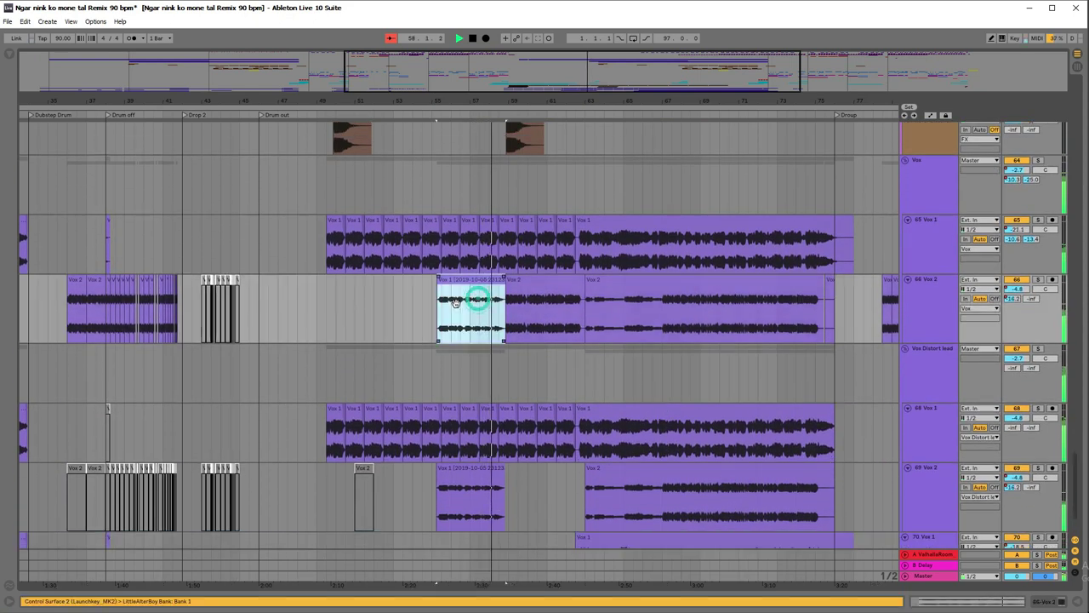
pyautogui.scroll(5, 654, 348)
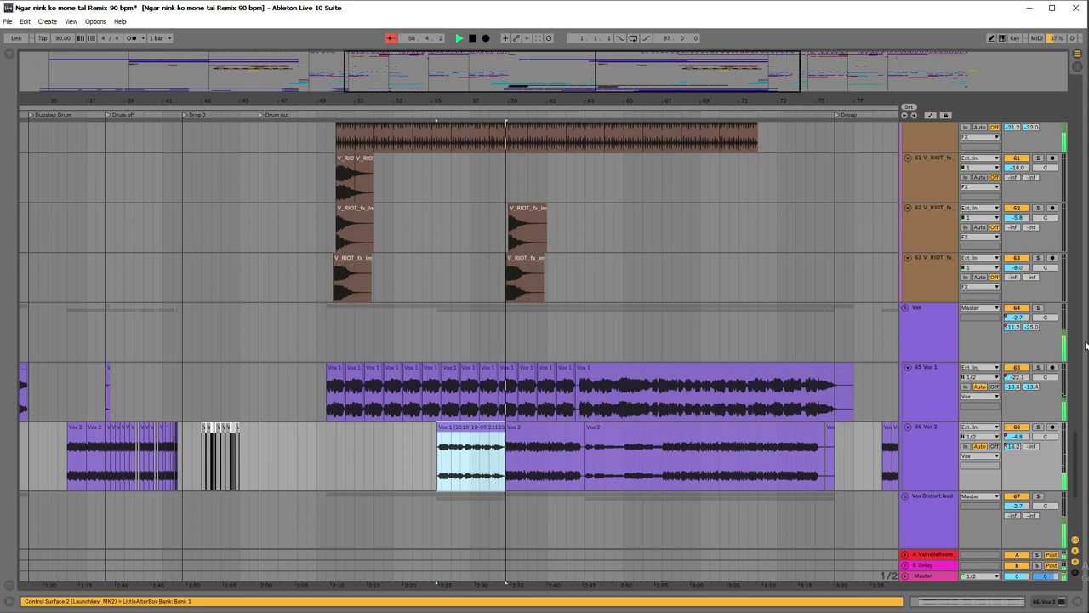
pyautogui.moveTo(1076, 441)
pyautogui.mouseDown()
pyautogui.moveTo(1069, 415)
pyautogui.moveTo(1074, 451)
pyautogui.mouseUp()
pyautogui.click(533, 362)
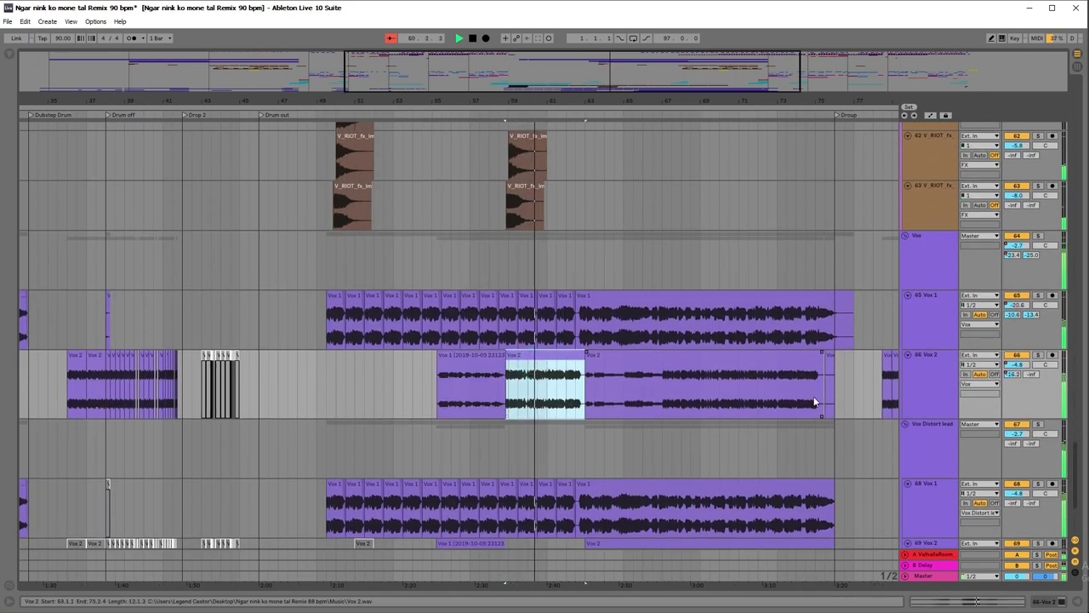
# Look at the kick, snare and Hi group clips leading up to the Group marker, with the snare track selected
pyautogui.moveTo(1075, 460); pyautogui.dragTo(1042, 58)
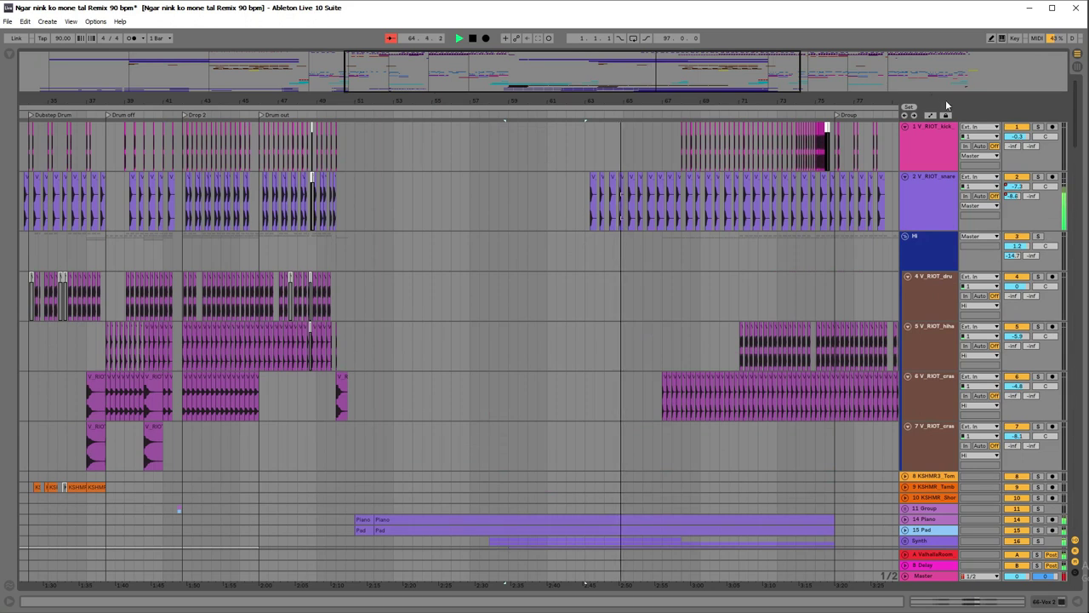
pyautogui.moveTo(817, 101); pyautogui.dragTo(644, 160)
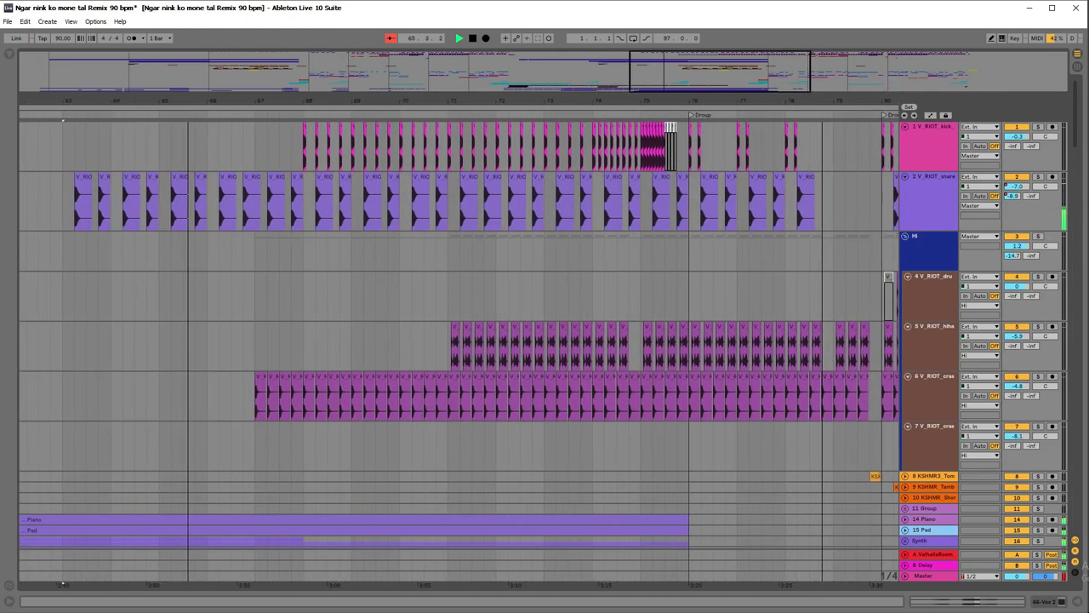
pyautogui.click(931, 195)
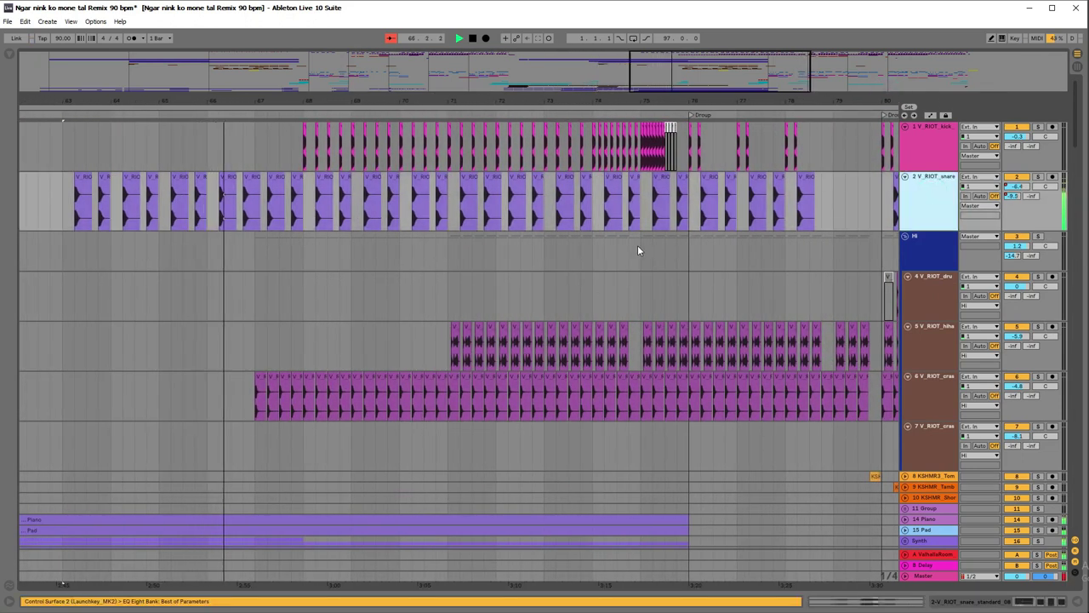
pyautogui.moveTo(1075, 117); pyautogui.dragTo(1083, 155)
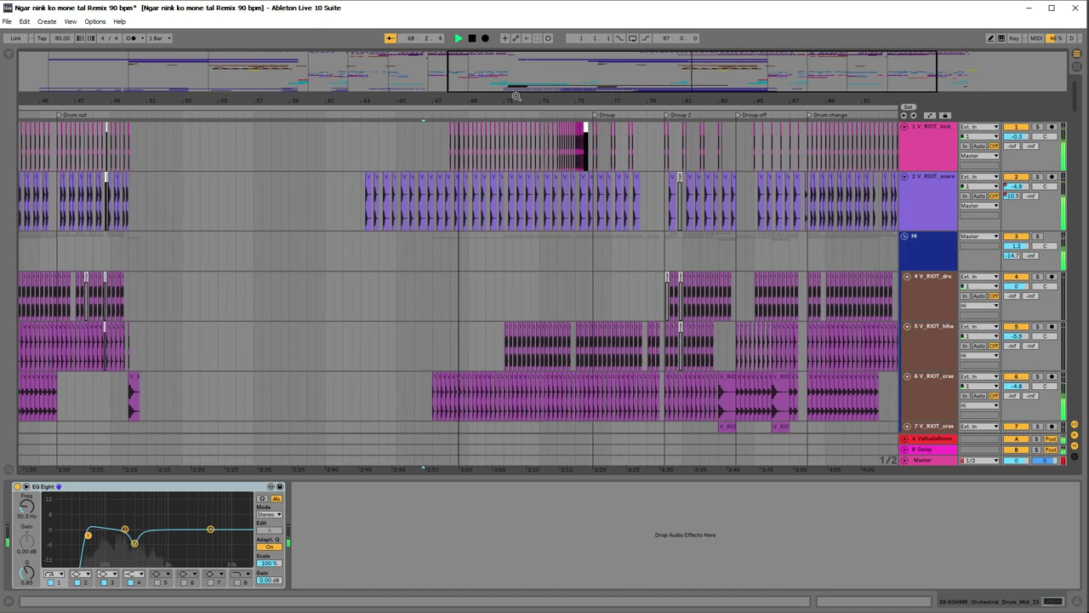
# View the drum clips before the Group marker up close and resume following the playback position
pyautogui.click(515, 96)
pyautogui.moveTo(516, 95); pyautogui.dragTo(513, 113)
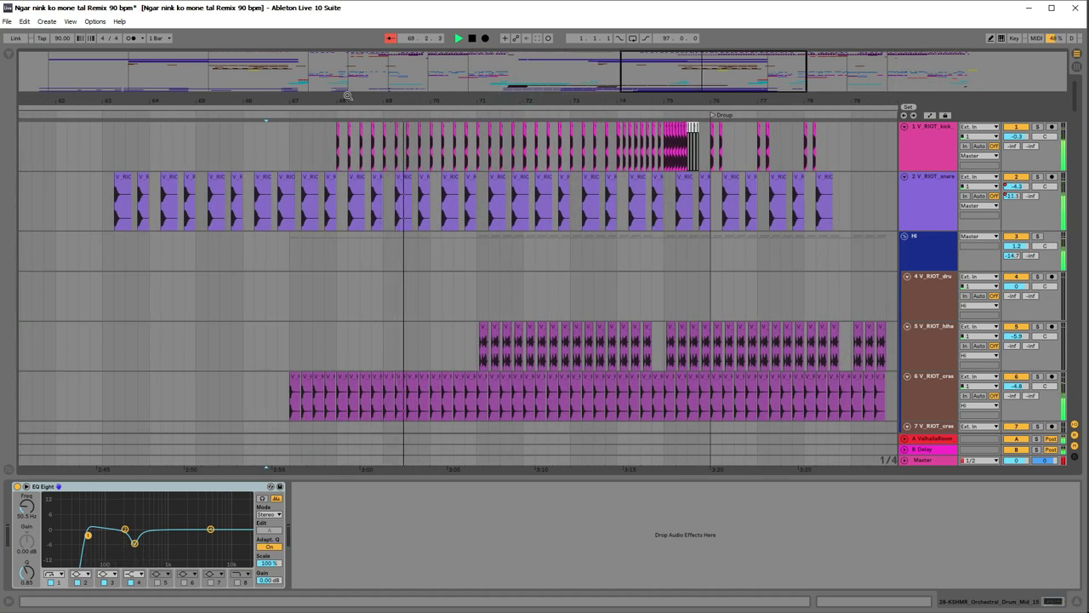
pyautogui.click(394, 39)
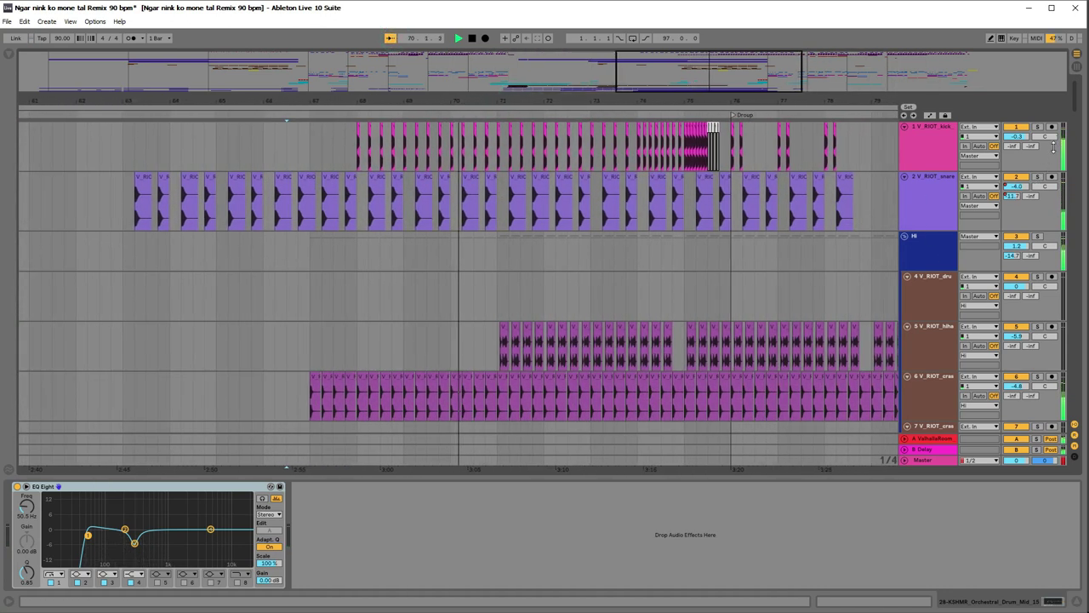
# Show the Serum plug-in window of track 46 and place it over the lower part of the arrangement
pyautogui.moveTo(1073, 106); pyautogui.dragTo(1076, 294)
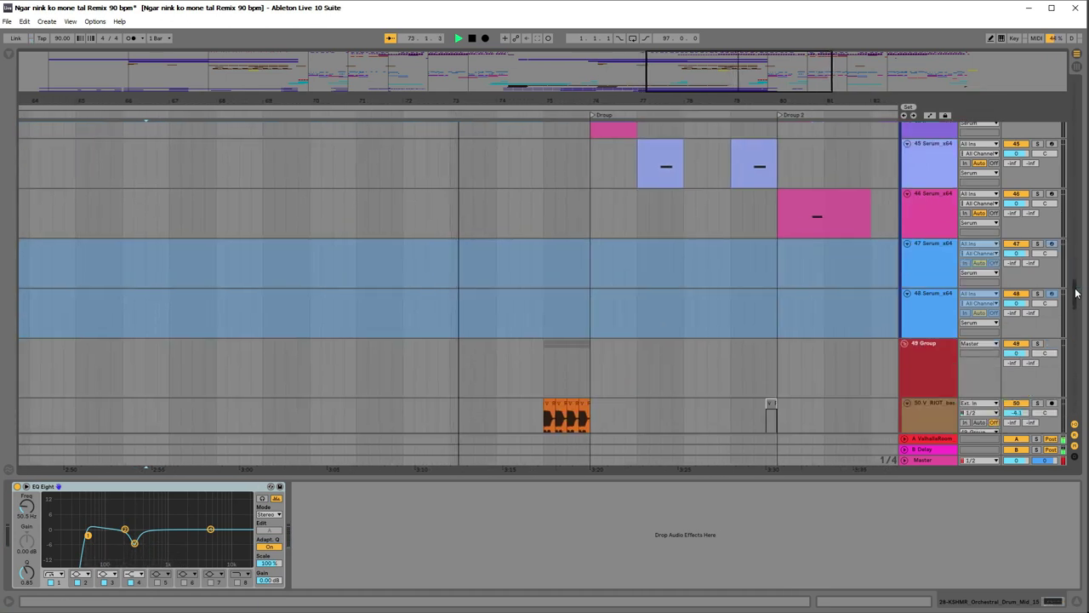
pyautogui.click(923, 213)
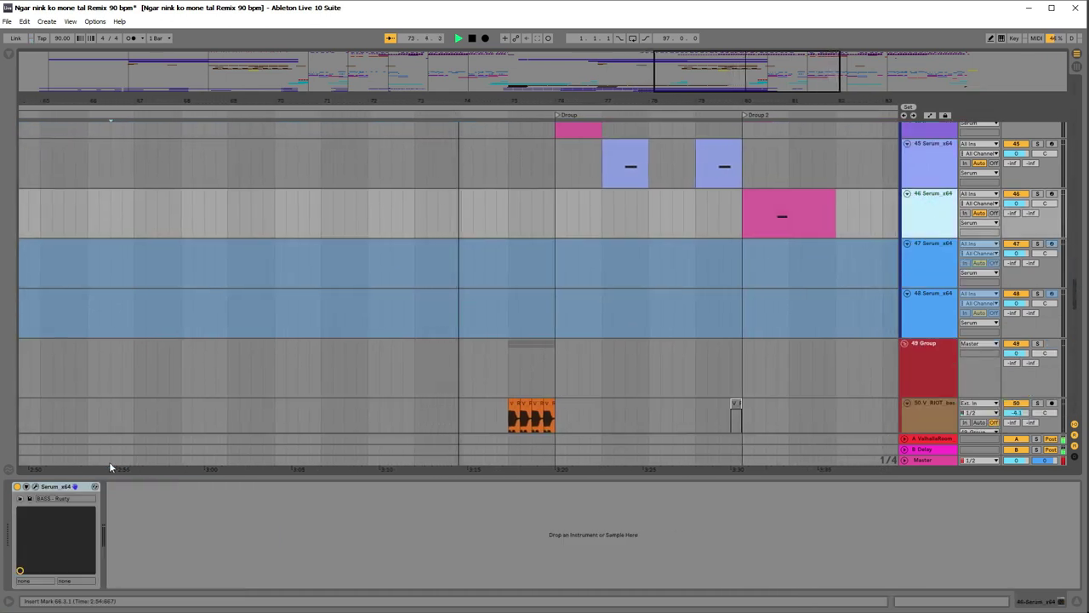
pyautogui.click(35, 486)
pyautogui.moveTo(608, 59); pyautogui.dragTo(634, 357)
# Show the notes of track 46's Group 2 clip in an enlarged editor, with the Serum window moved clear of them
pyautogui.click(714, 206)
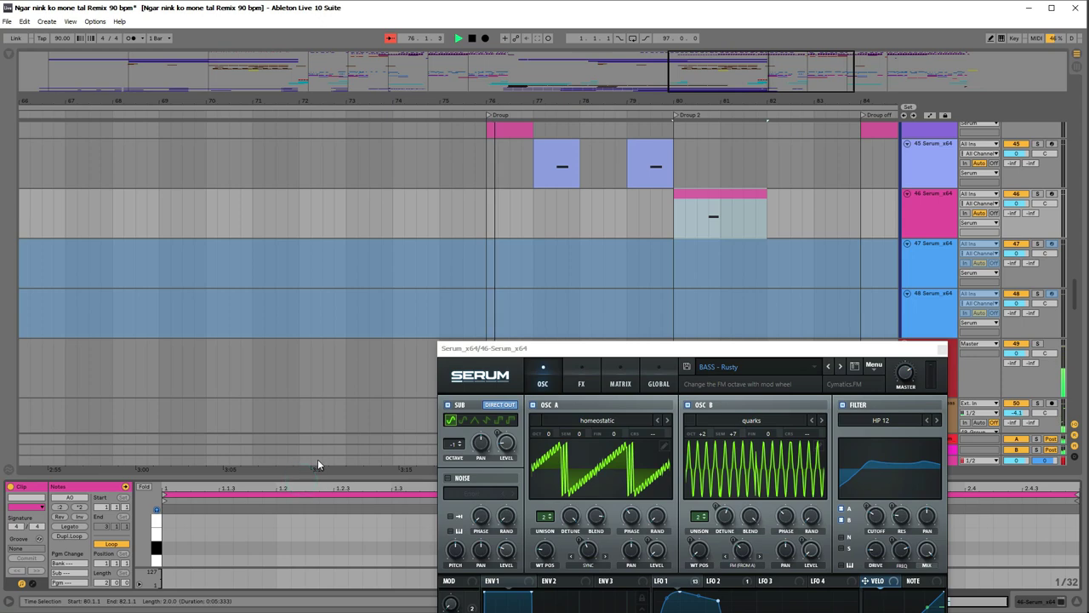
pyautogui.moveTo(317, 470); pyautogui.dragTo(366, 267)
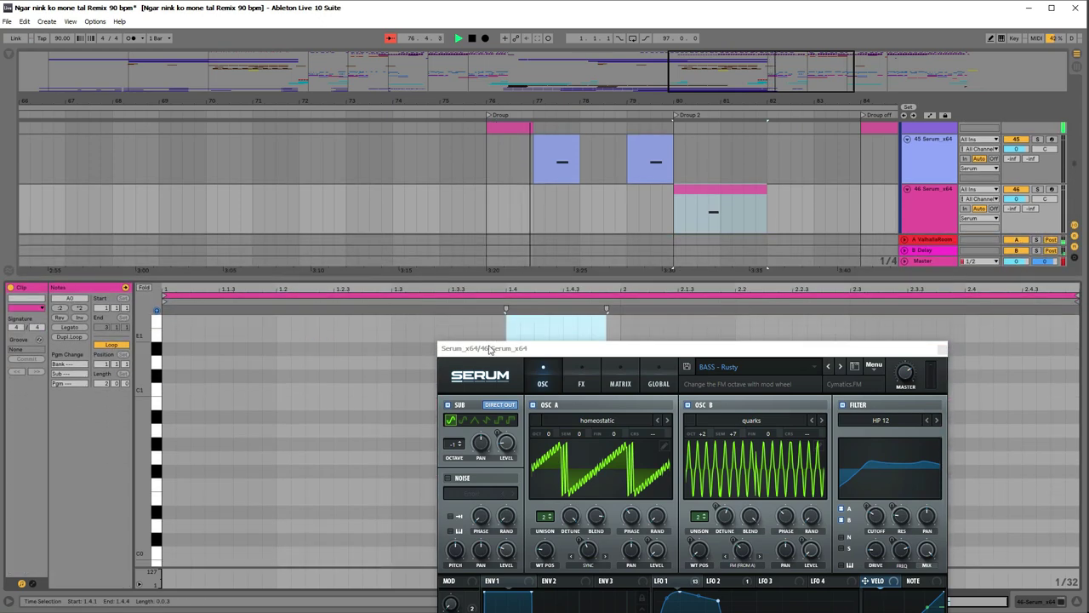
pyautogui.moveTo(516, 352); pyautogui.dragTo(7, 106)
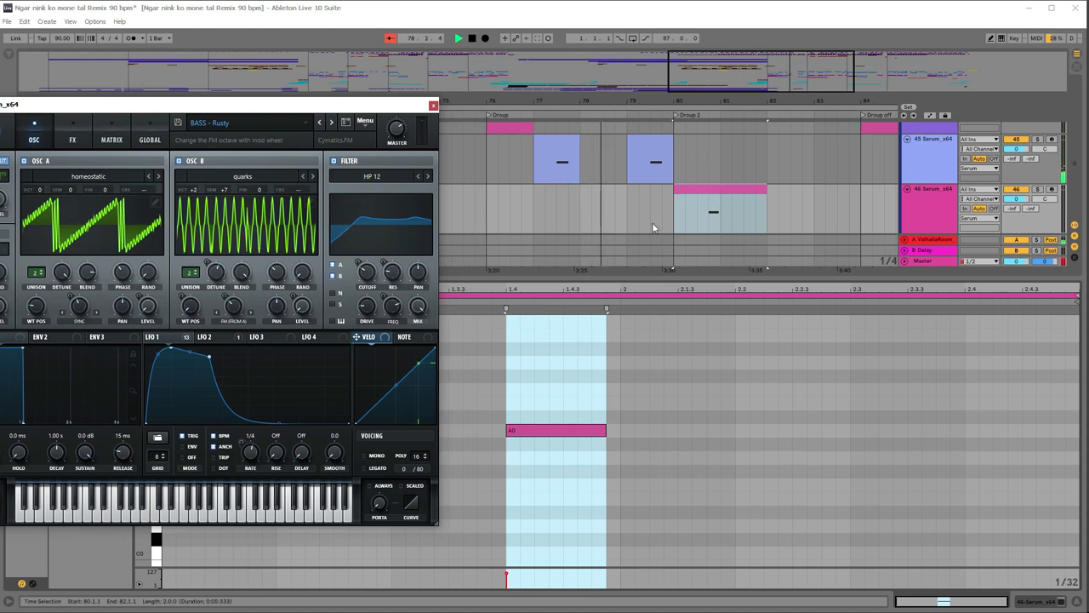
# Look over the Serum tracks next to track 46, close the Serum window and hide the clip's note editor
pyautogui.click(931, 213)
pyautogui.scroll(1, 990, 232)
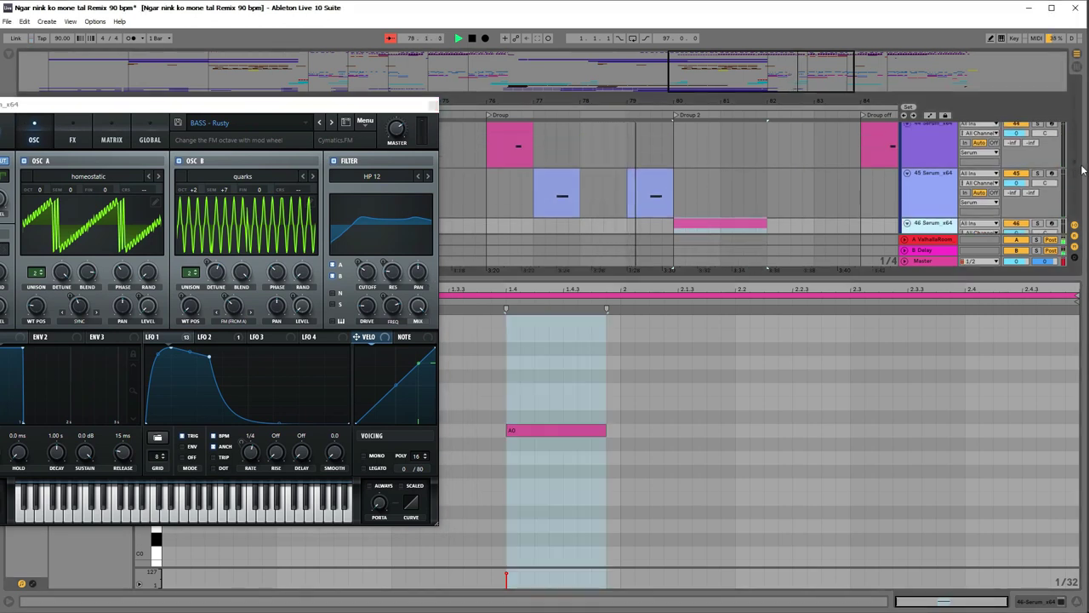
pyautogui.scroll(-1, 1075, 171)
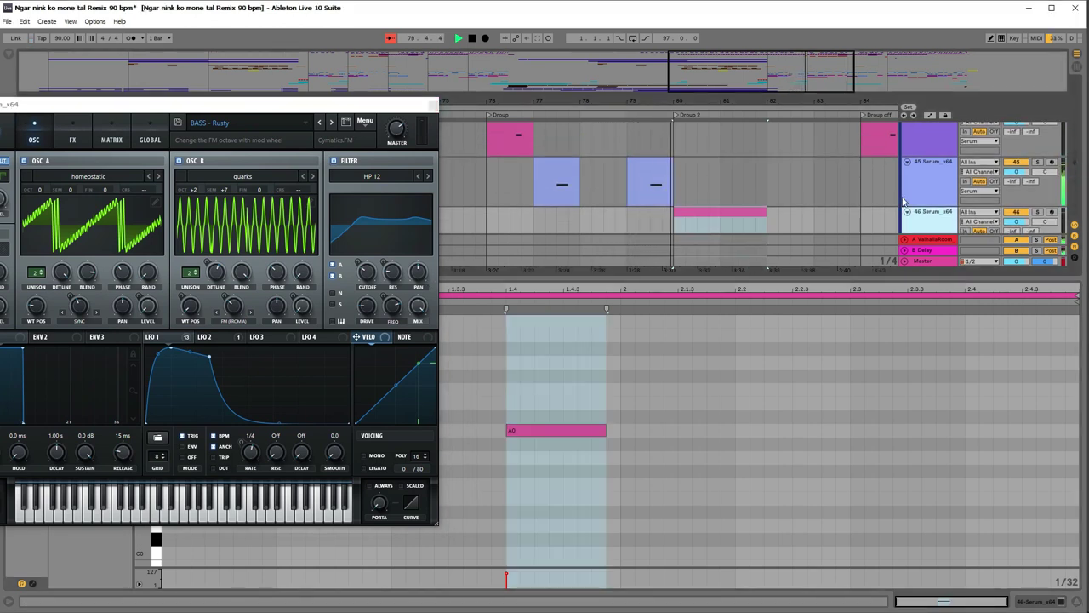
pyautogui.scroll(-2, 868, 206)
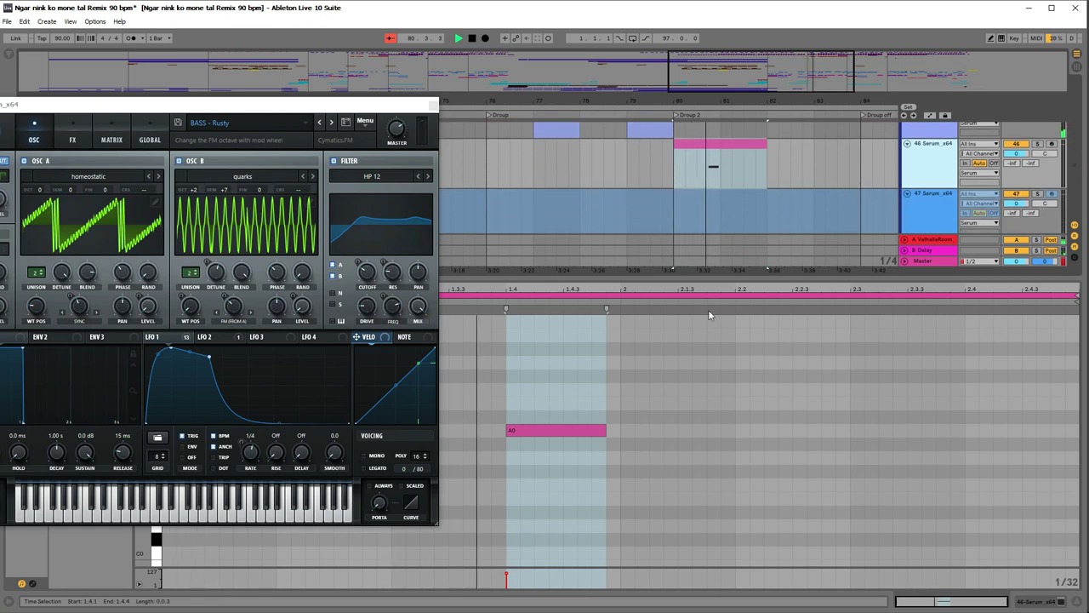
pyautogui.click(433, 106)
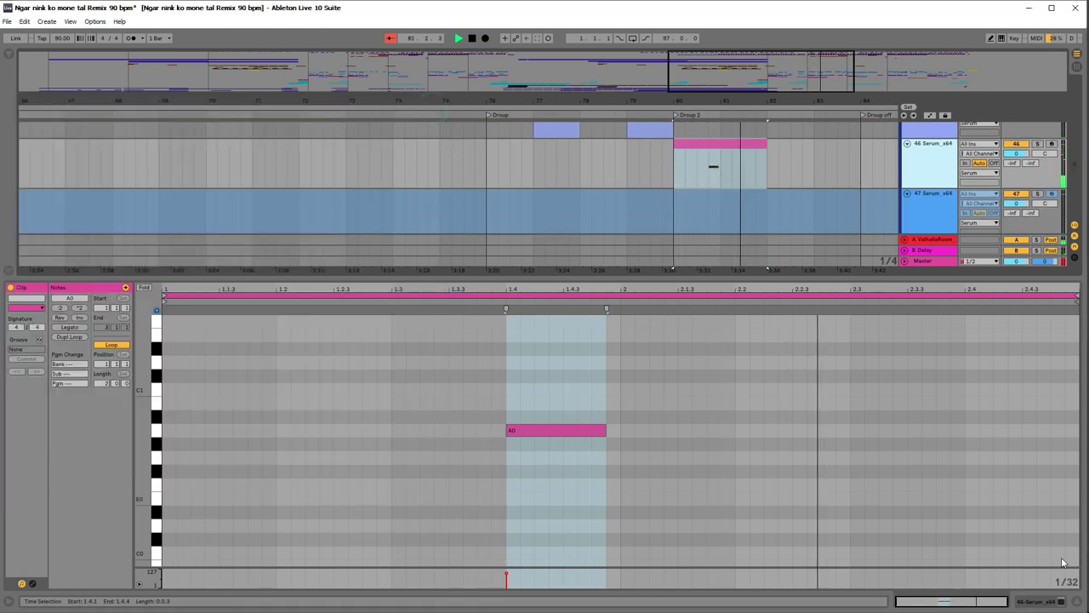
pyautogui.click(1070, 600)
# Select track 42, look through the tracks from the Serum group up to the tambourine, and resume following playback
pyautogui.scroll(4, 852, 388)
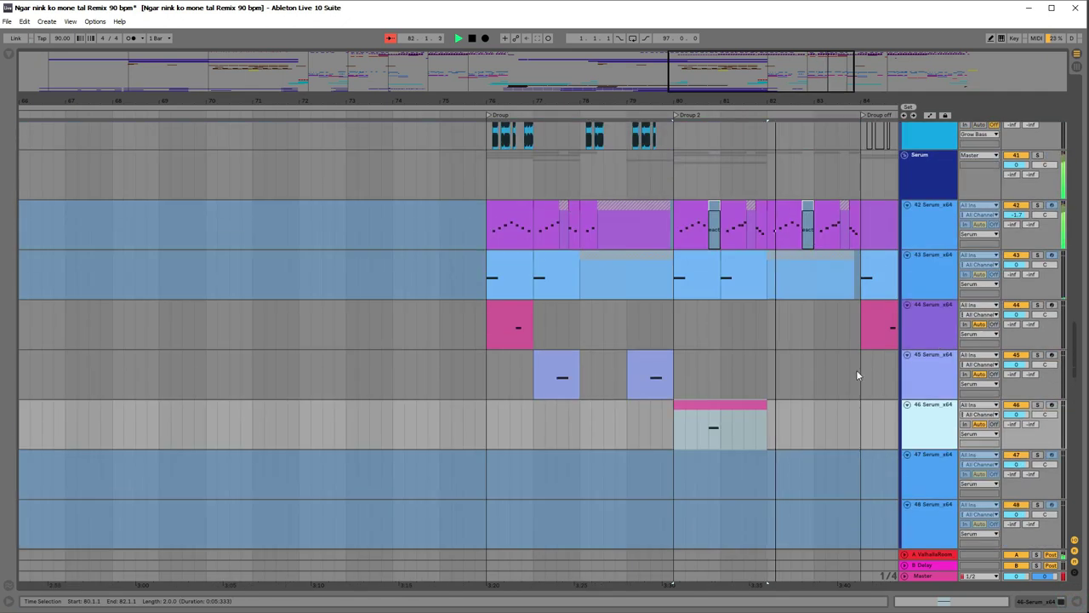
pyautogui.click(931, 224)
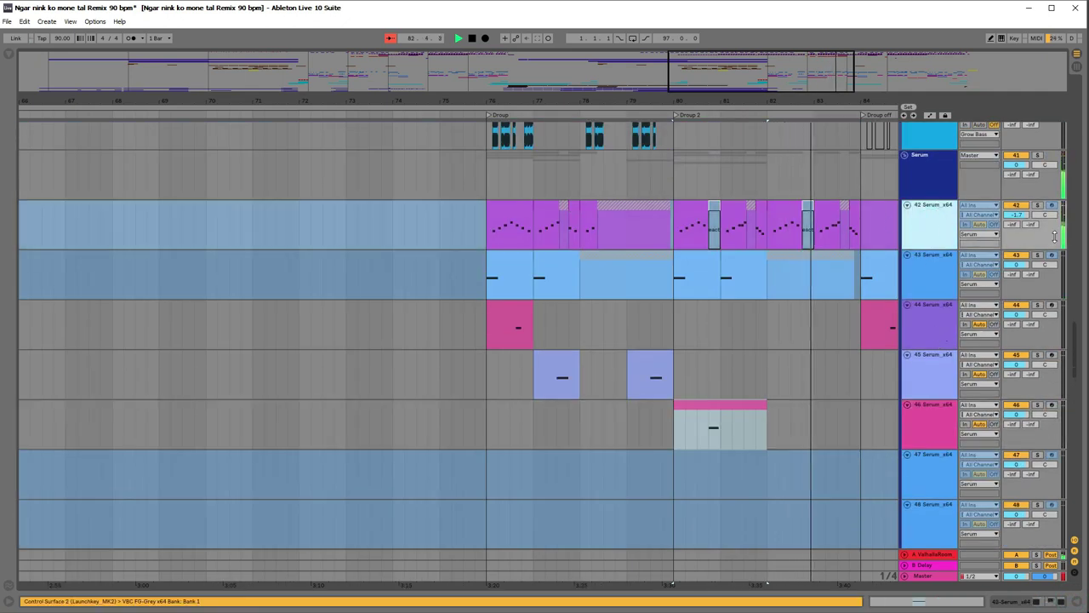
pyautogui.scroll(20, 1078, 335)
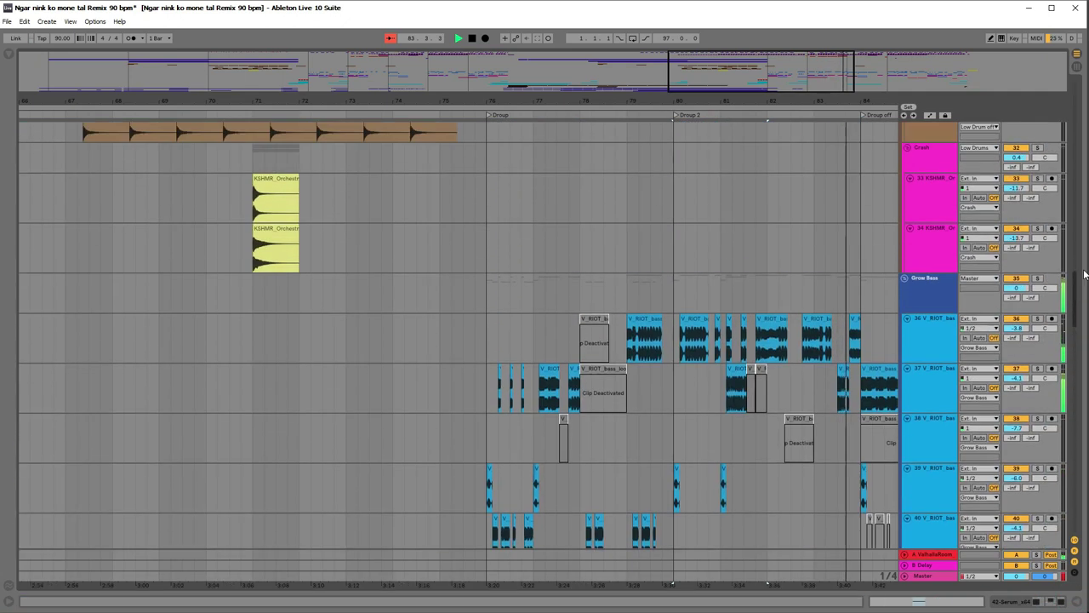
pyautogui.scroll(3, 1078, 335)
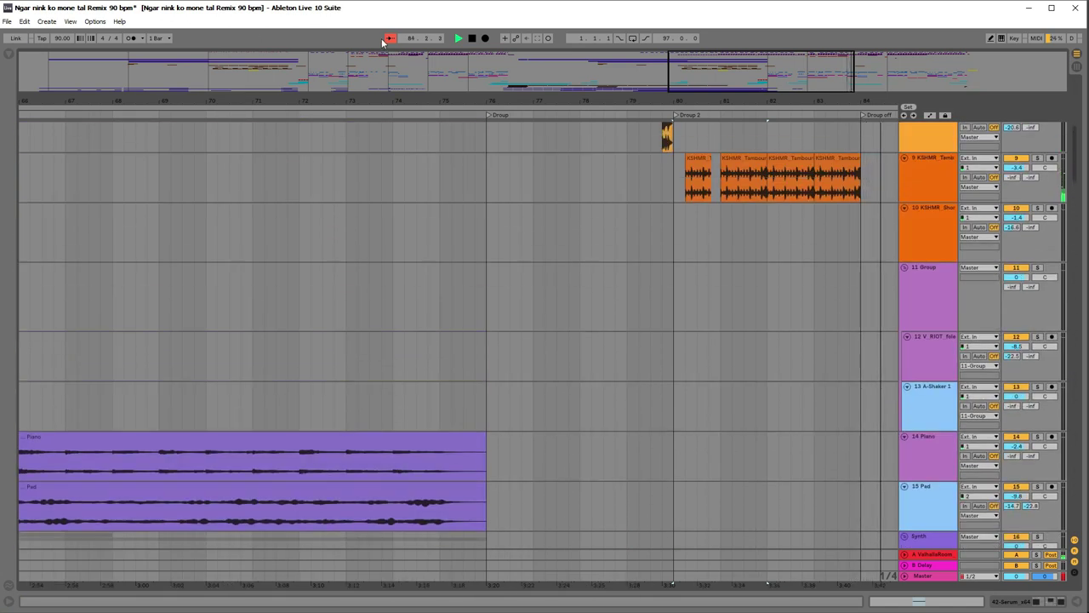
pyautogui.click(389, 37)
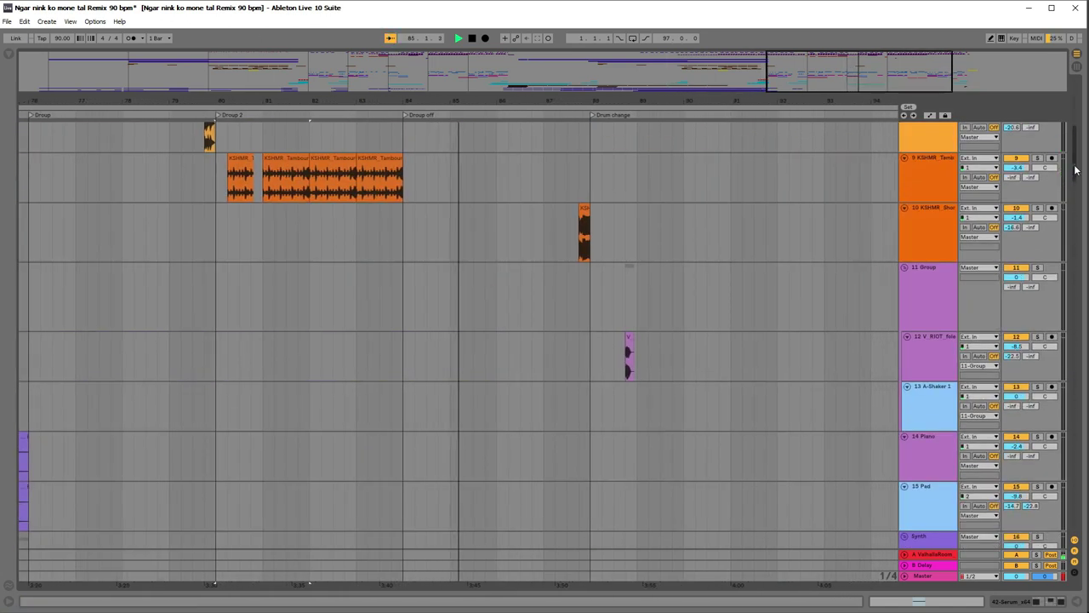
# Examine the clips of the last sections up to and after Drum change, from the kick track down to the 49 Group and back
pyautogui.scroll(6, 1075, 170)
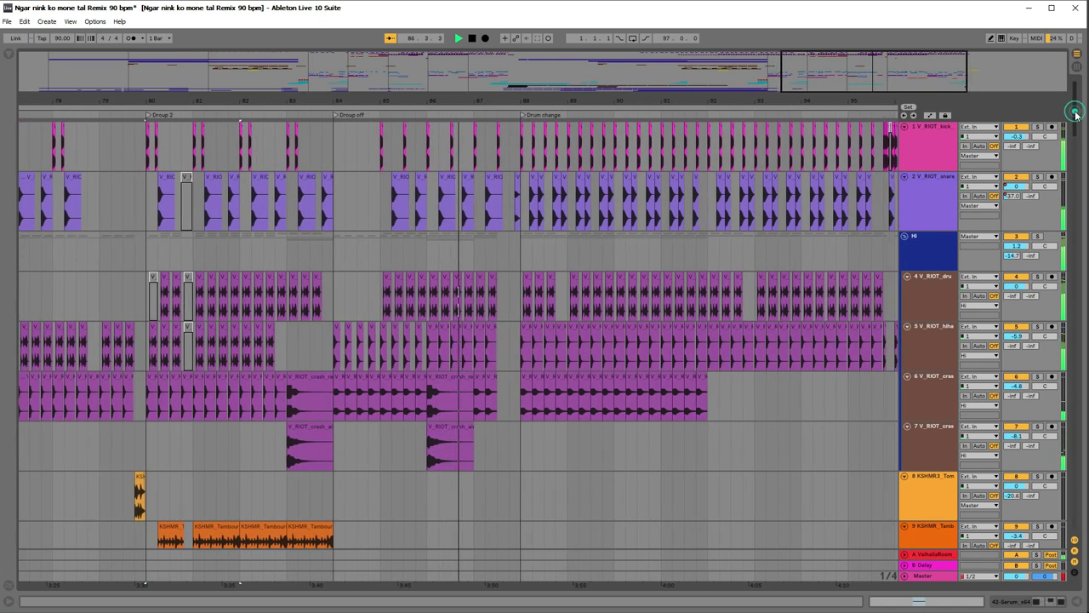
pyautogui.scroll(-5, 1075, 113)
pyautogui.scroll(-3, 1085, 141)
pyautogui.scroll(-15, 1074, 204)
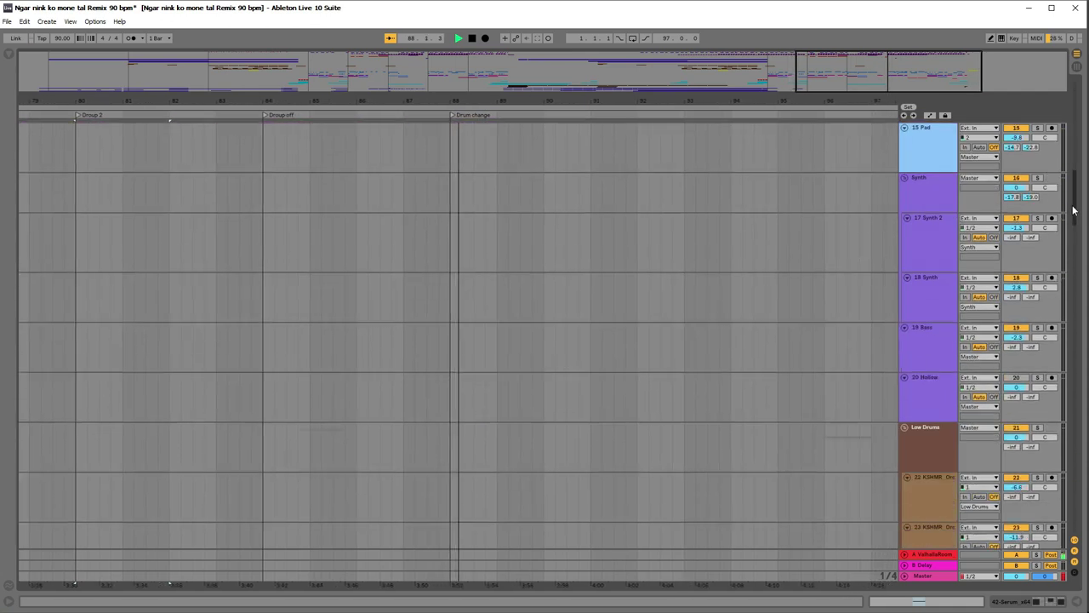
pyautogui.scroll(-8, 1057, 315)
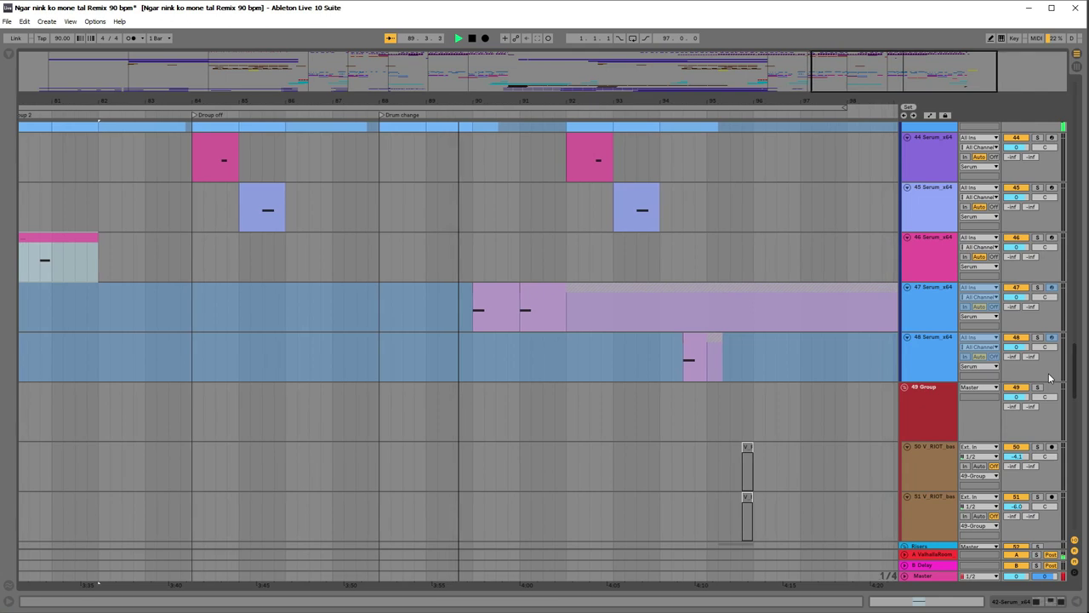
pyautogui.scroll(3, 1050, 371)
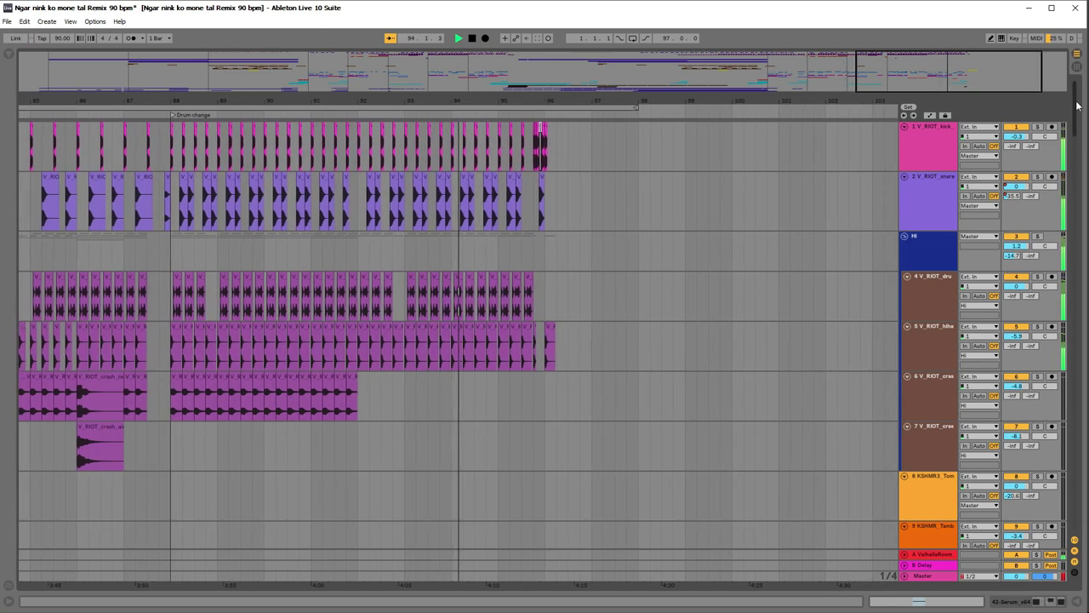
pyautogui.moveTo(1075, 102)
pyautogui.mouseDown()
pyautogui.moveTo(1064, 419)
pyautogui.moveTo(1086, 206)
pyautogui.moveTo(1081, 107)
pyautogui.mouseUp()
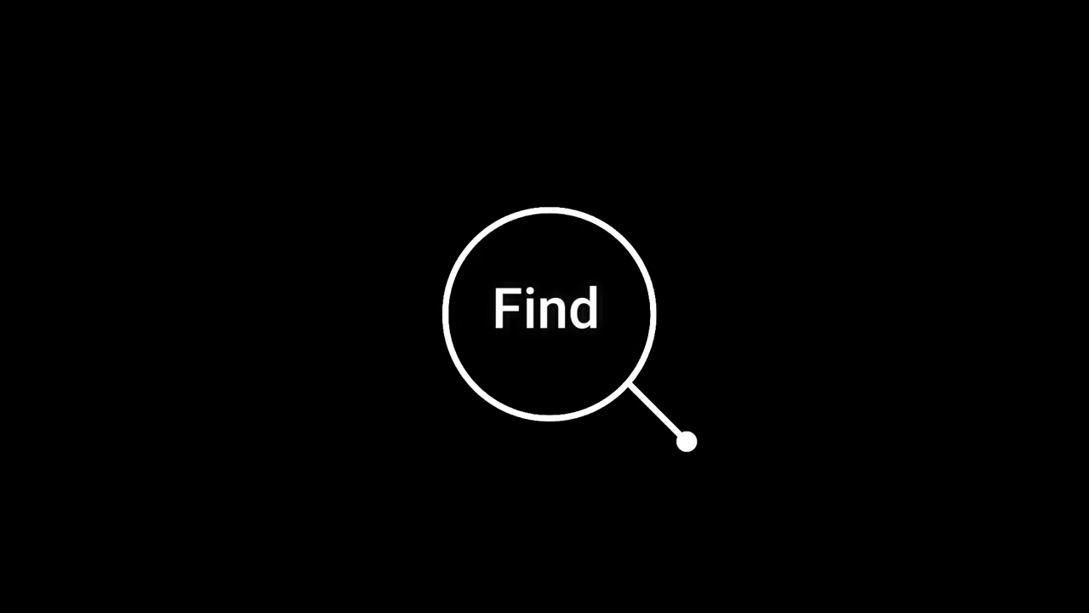